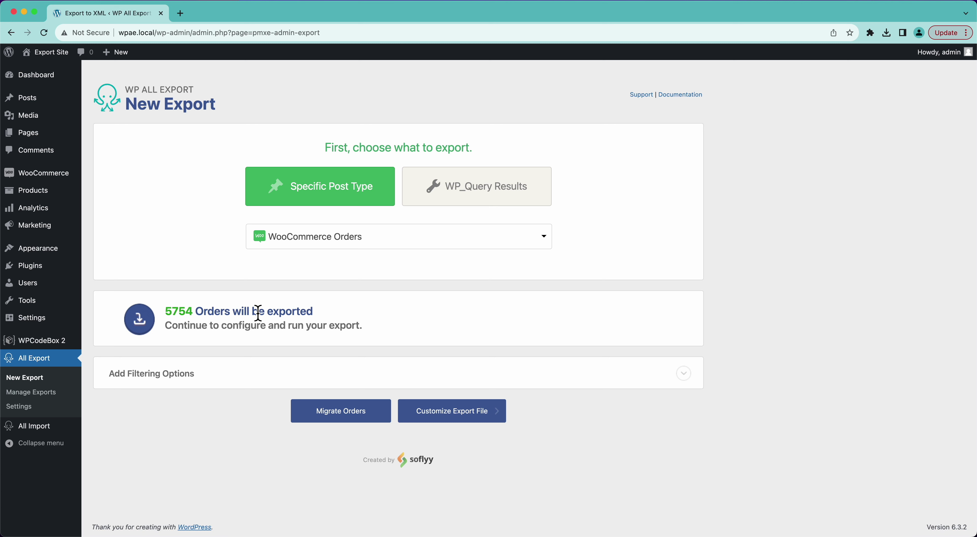
Step: Add a filtering rule that limits the WooCommerce Orders export to orders whose Shipping State equals CA
click(190, 377)
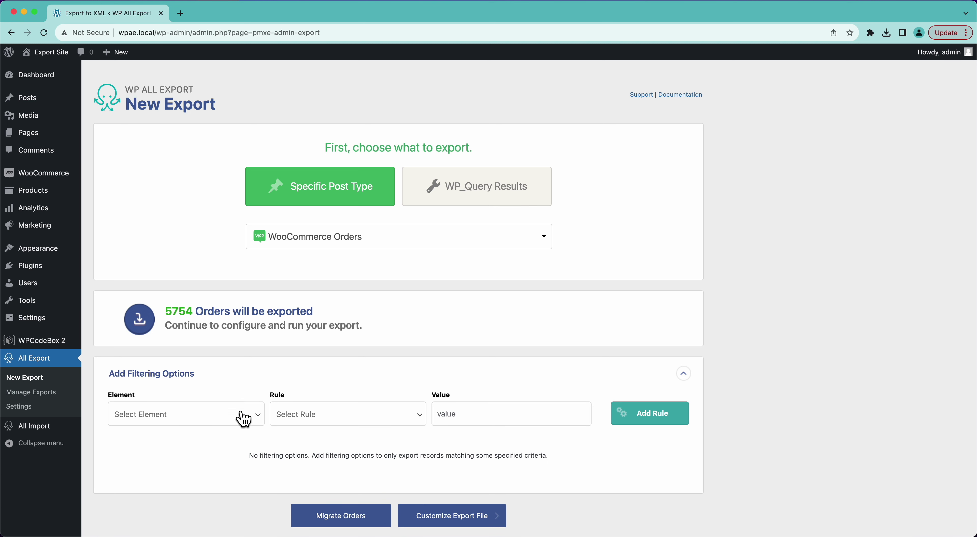
click(240, 421)
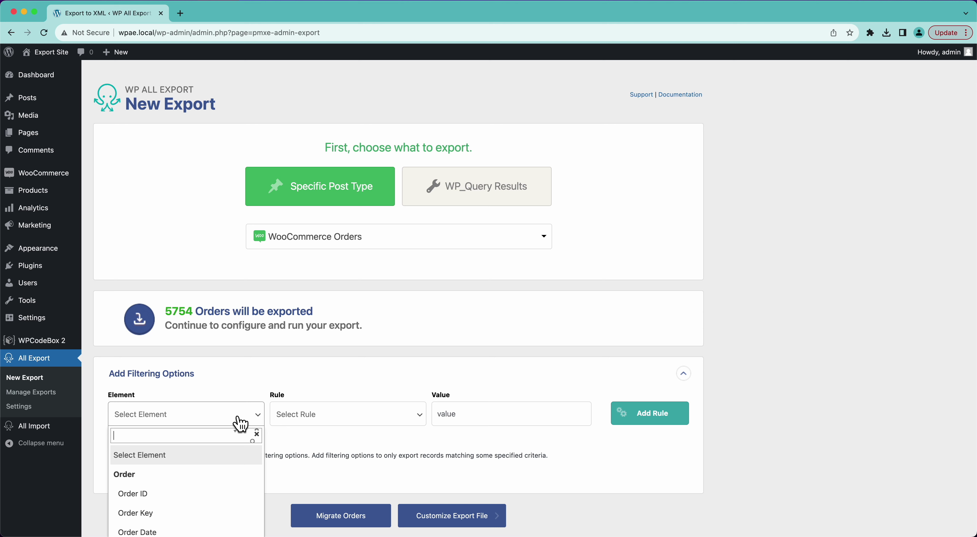
text(state)
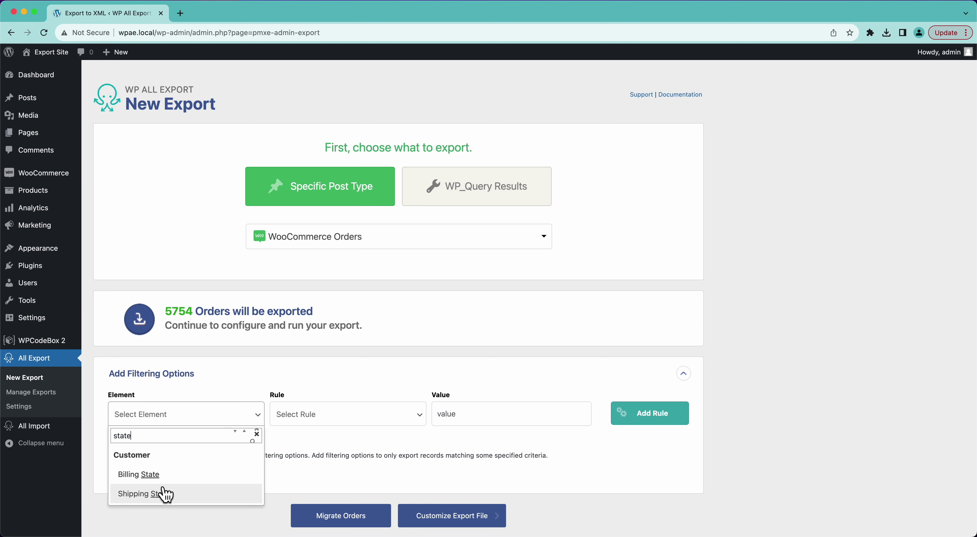
click(152, 495)
click(417, 416)
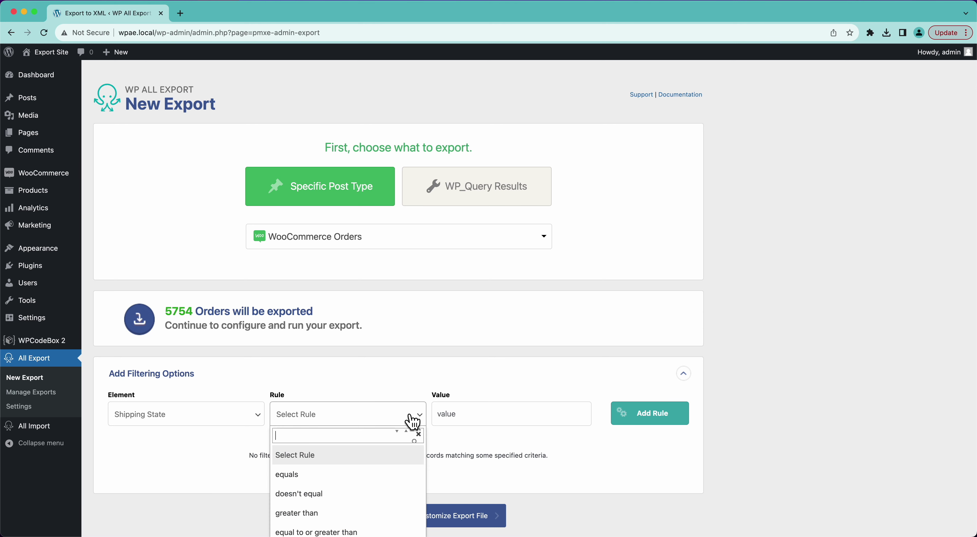
click(343, 474)
click(457, 422)
text(CA)
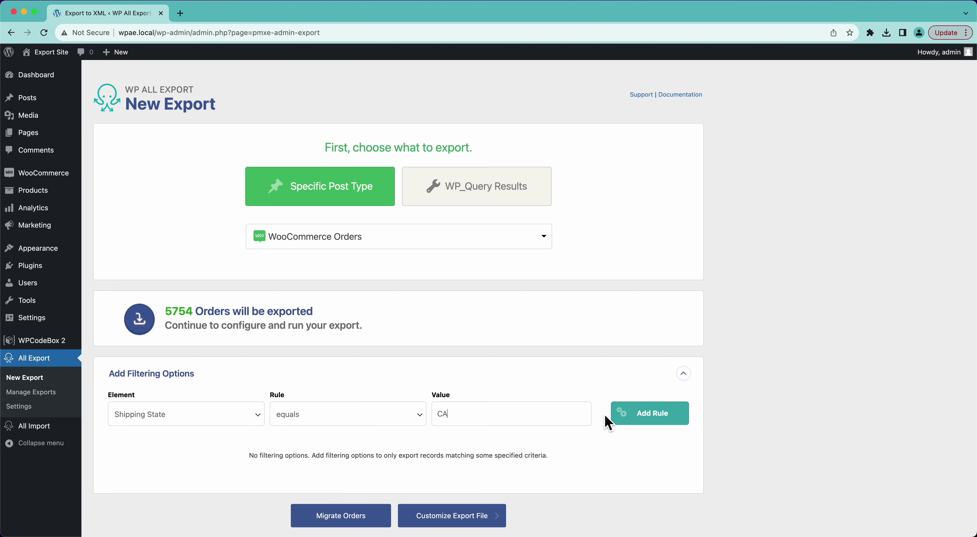
click(653, 421)
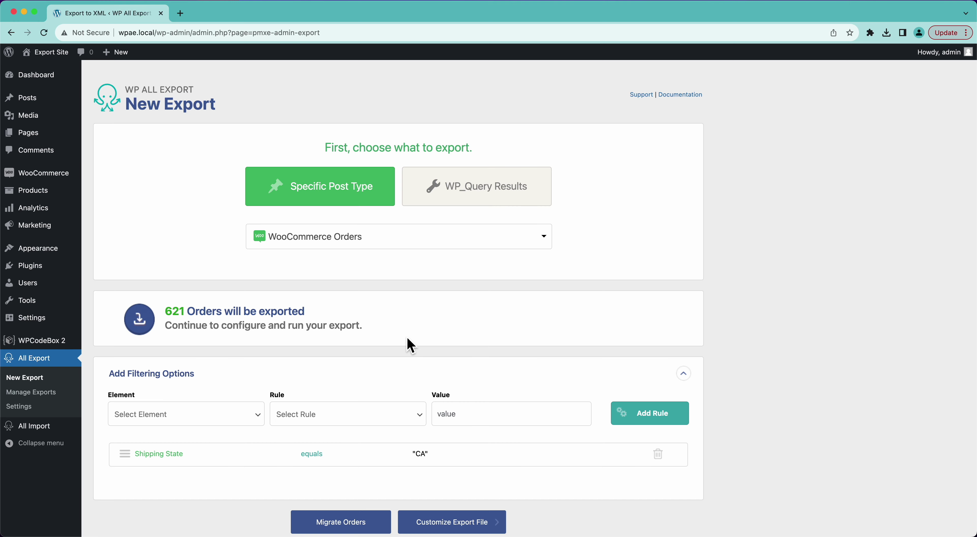
Step: Proceed to customizing the export file and preview the orders with the default columns
scroll(410, 344, down, 2)
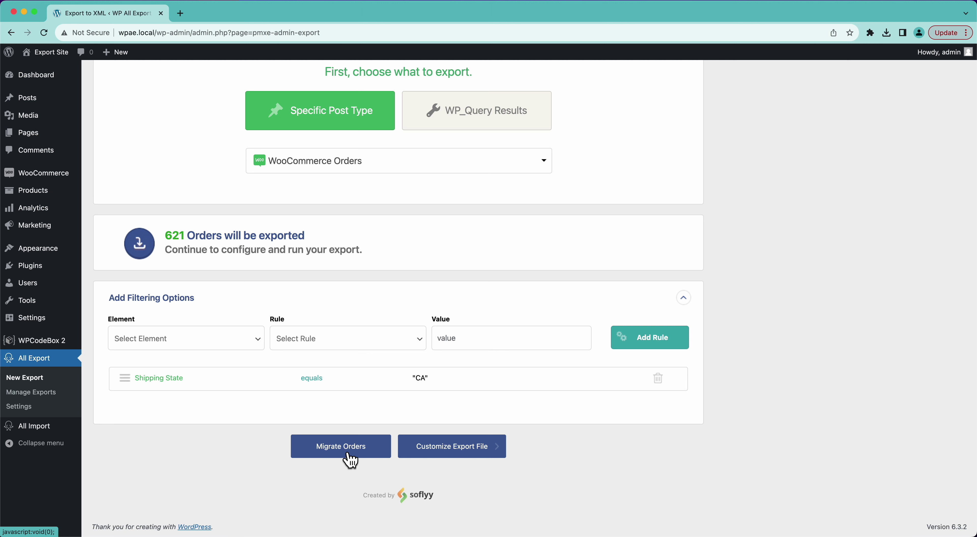
click(441, 459)
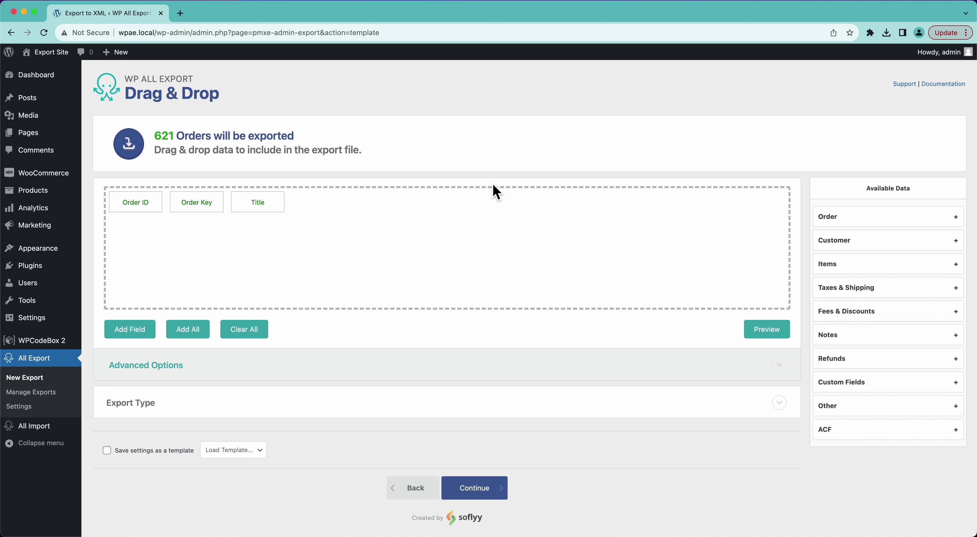
click(767, 332)
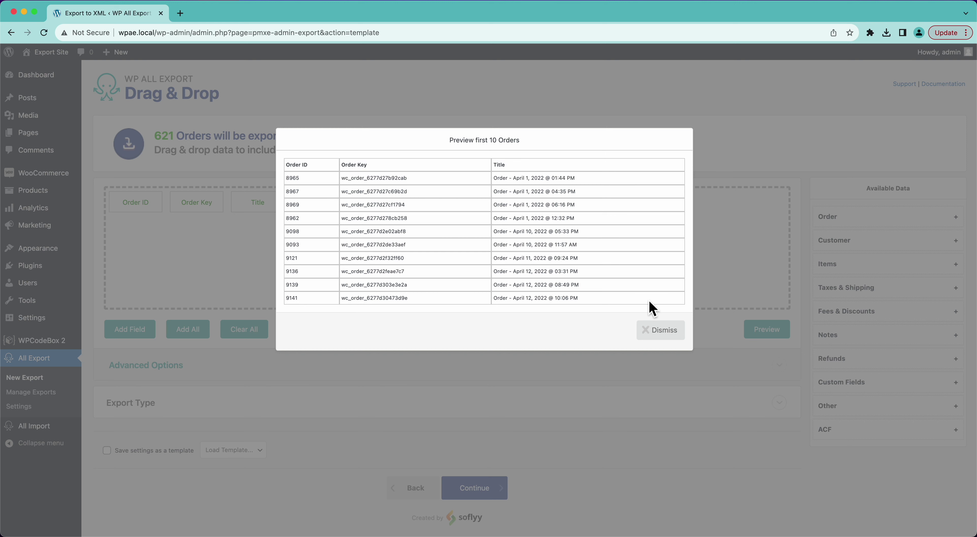
click(656, 330)
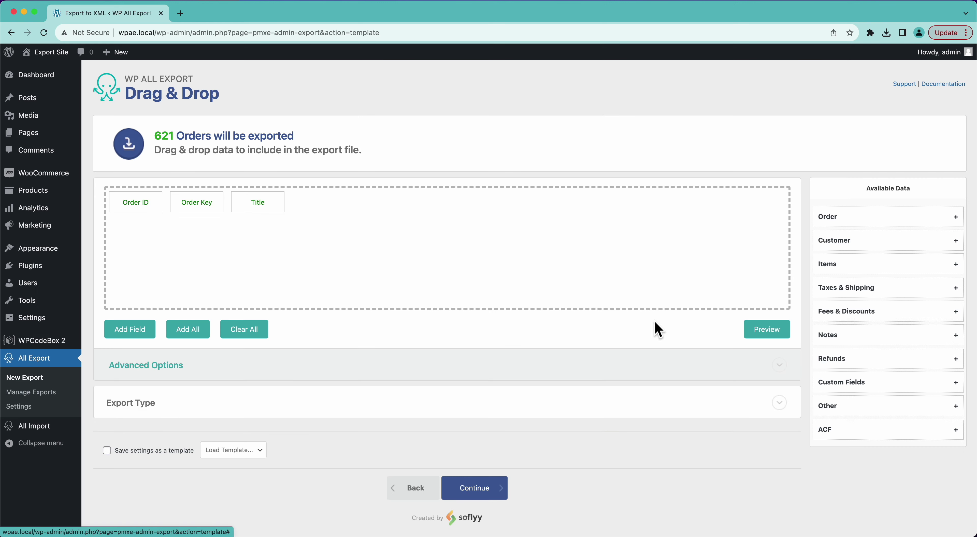
Step: Replace the Order Key and Title columns with Order Date in the export layout and preview the orders
drag(198, 211, 209, 186)
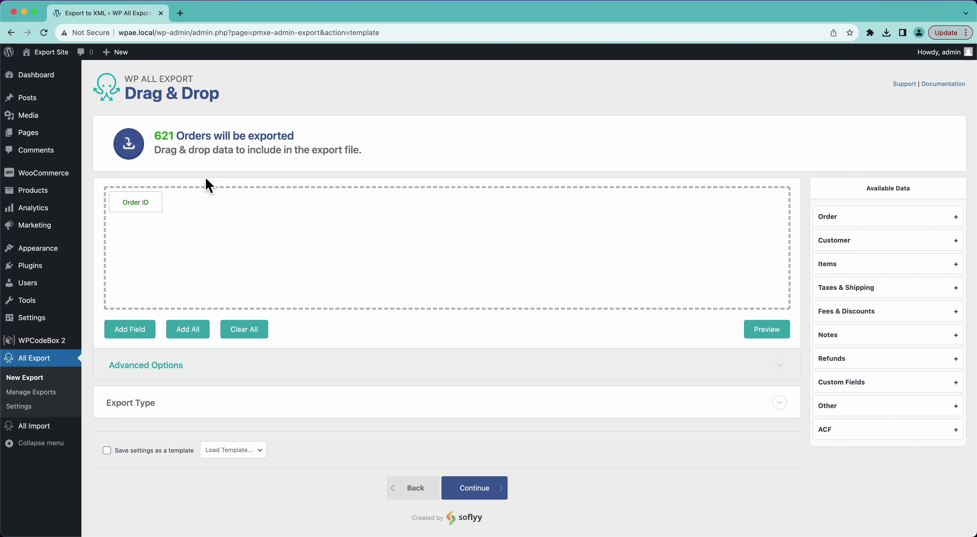
click(833, 222)
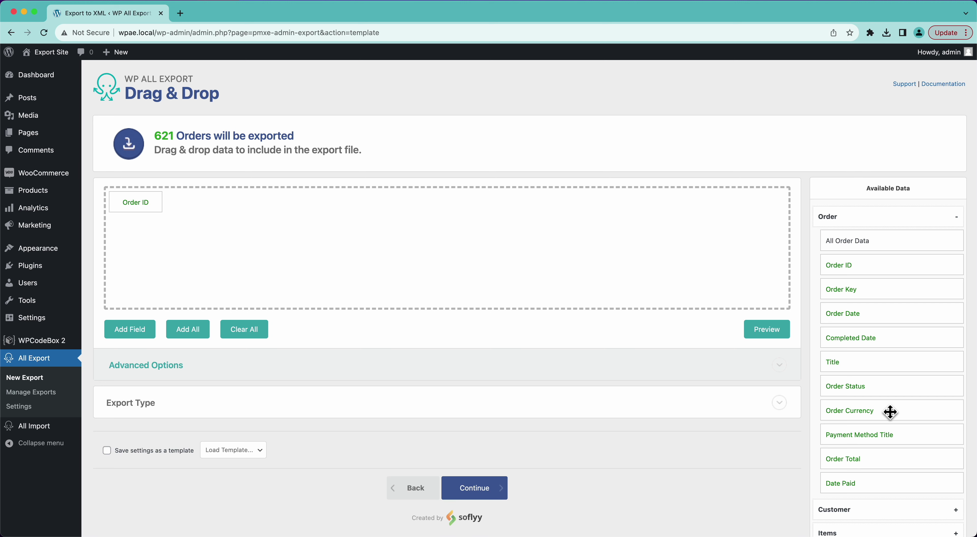
drag(856, 321, 552, 273)
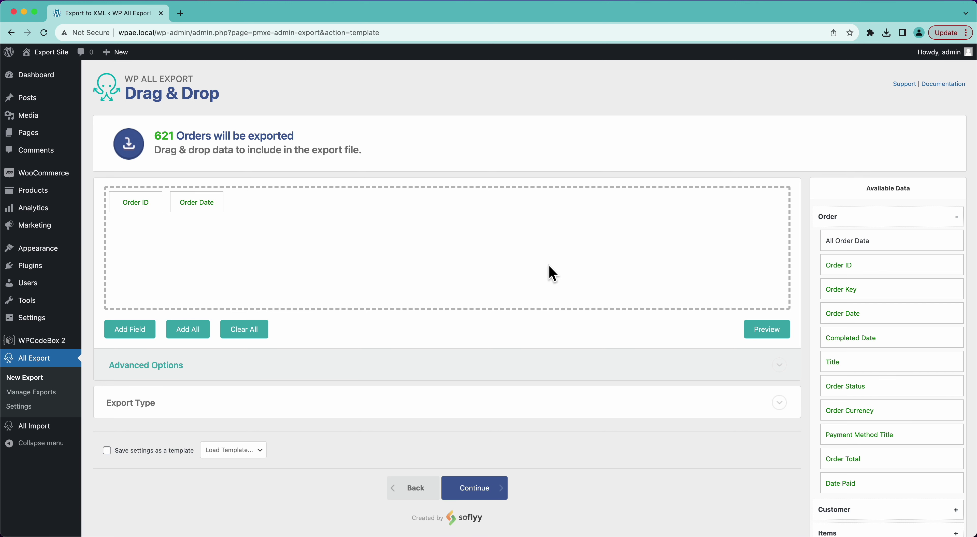
click(764, 332)
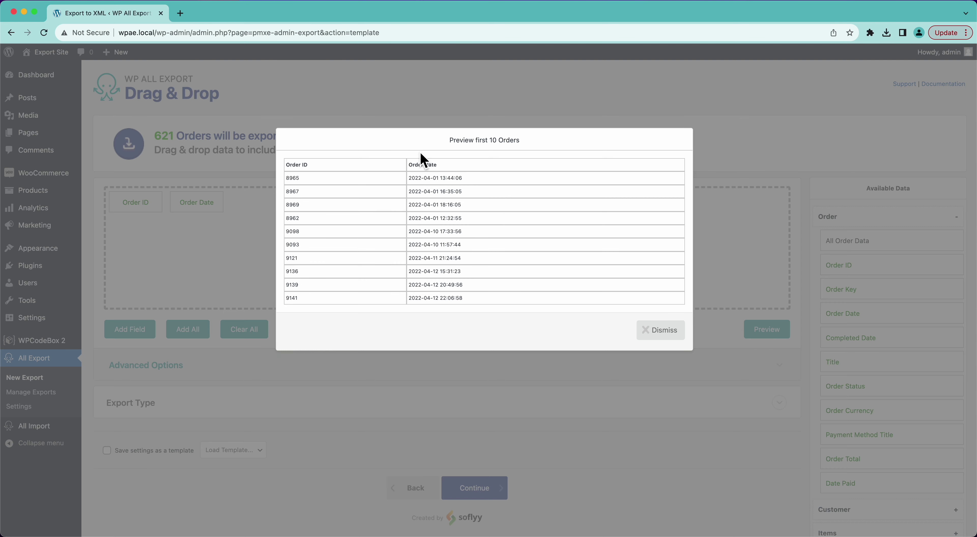
click(649, 336)
Step: Set the Order Date field's date format to Y-m-d, save it and preview the orders
click(202, 210)
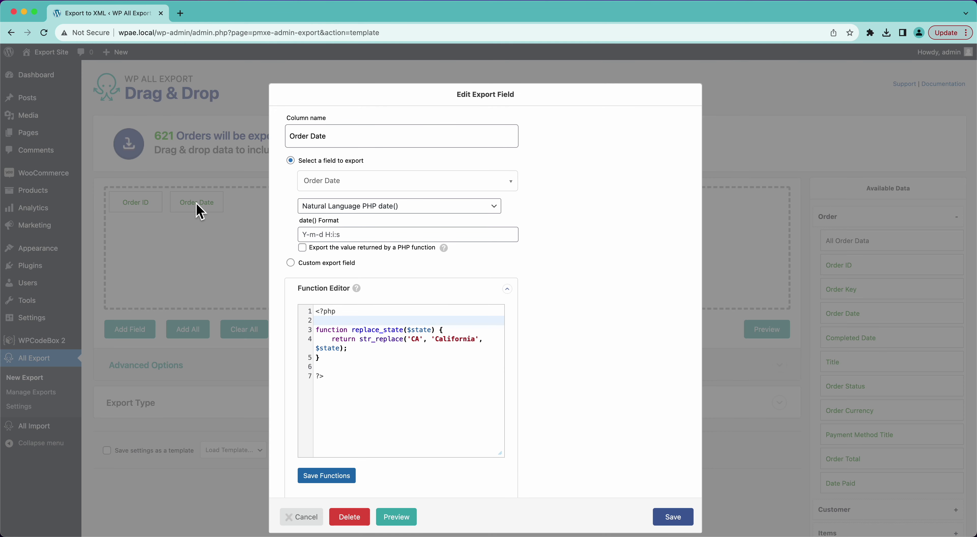
click(440, 238)
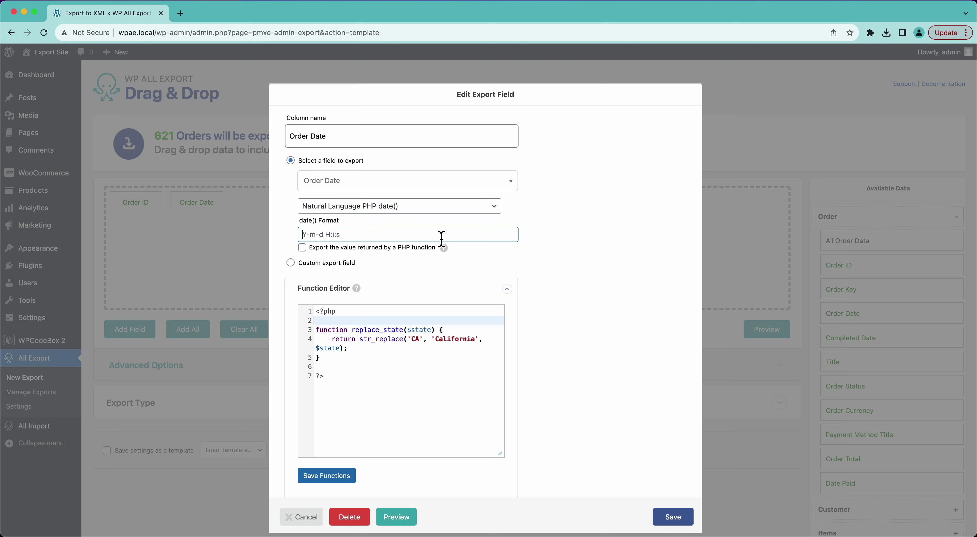
text(Y-m-d)
click(673, 517)
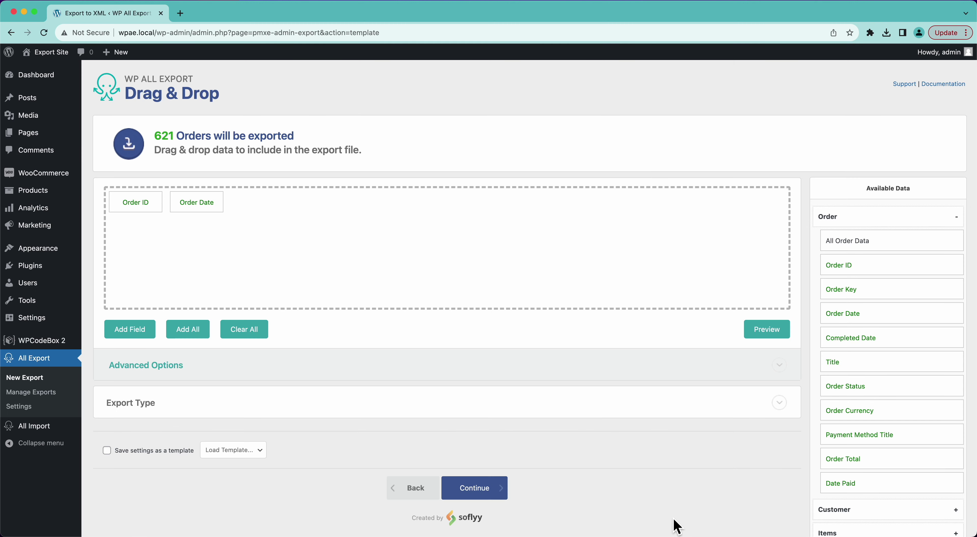
click(756, 336)
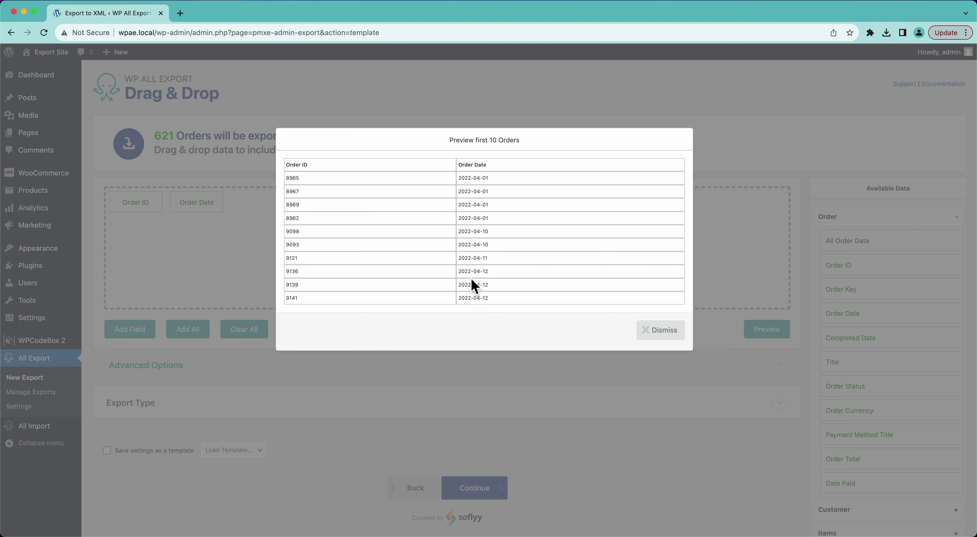
click(654, 344)
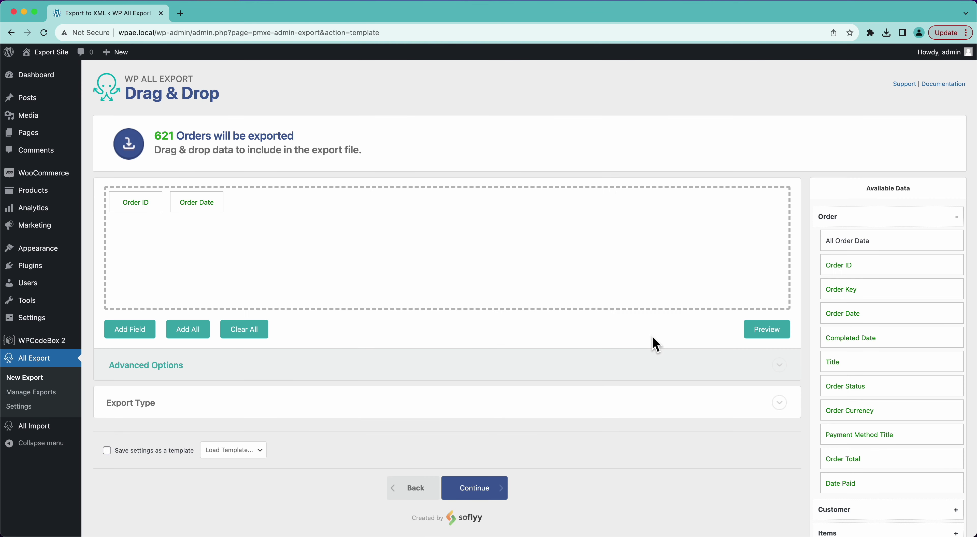
Step: Rename the Order Date column to Date, save the field and preview the orders
click(210, 207)
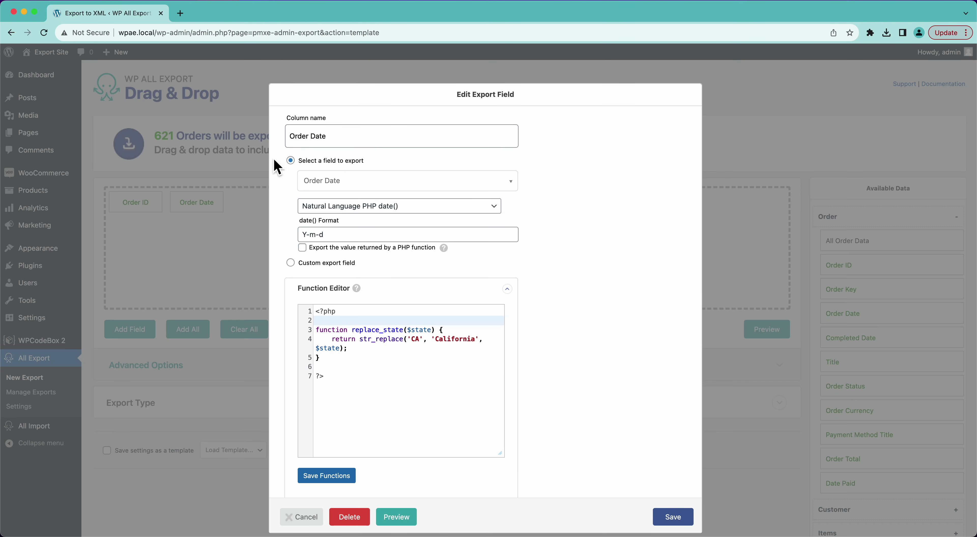
click(310, 135)
key(BackSpace)
key(BackSpace)
key(BackSpace)
key(BackSpace)
key(BackSpace)
key(BackSpace)
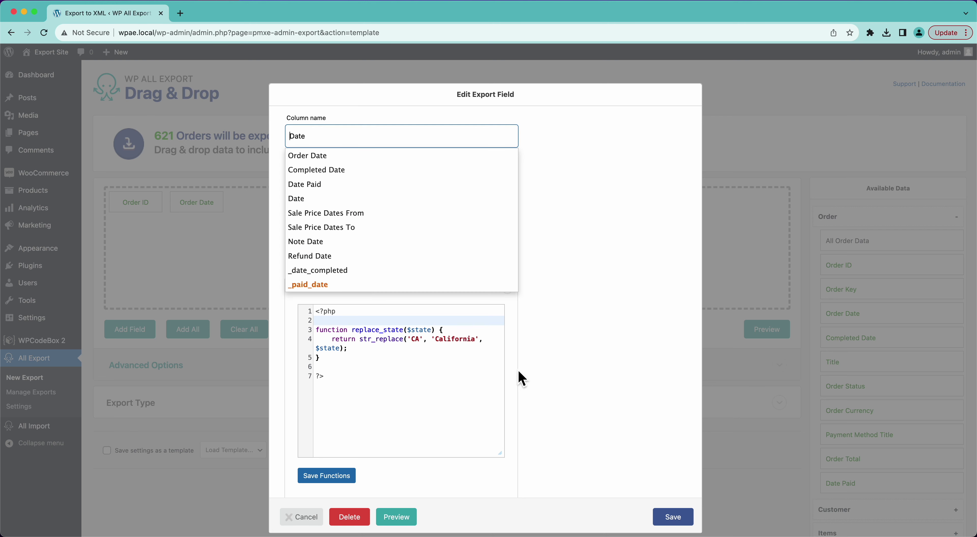
click(674, 517)
click(761, 335)
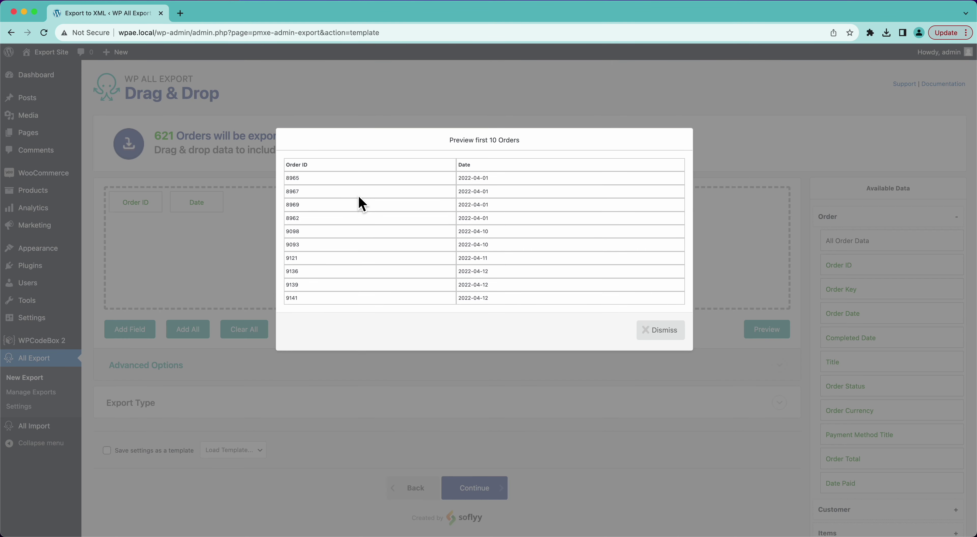
click(643, 336)
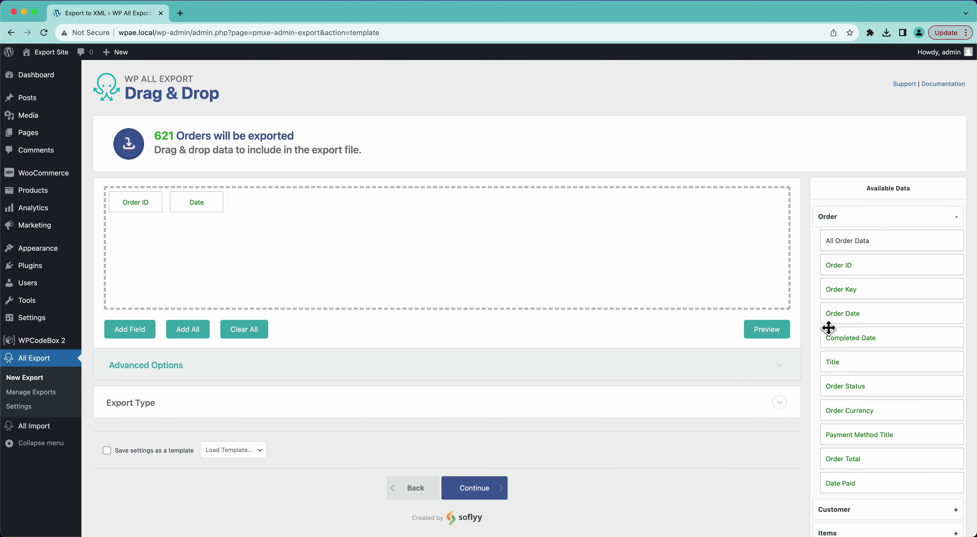
Step: Add a Billing First Name field to the export and preview the orders
click(118, 335)
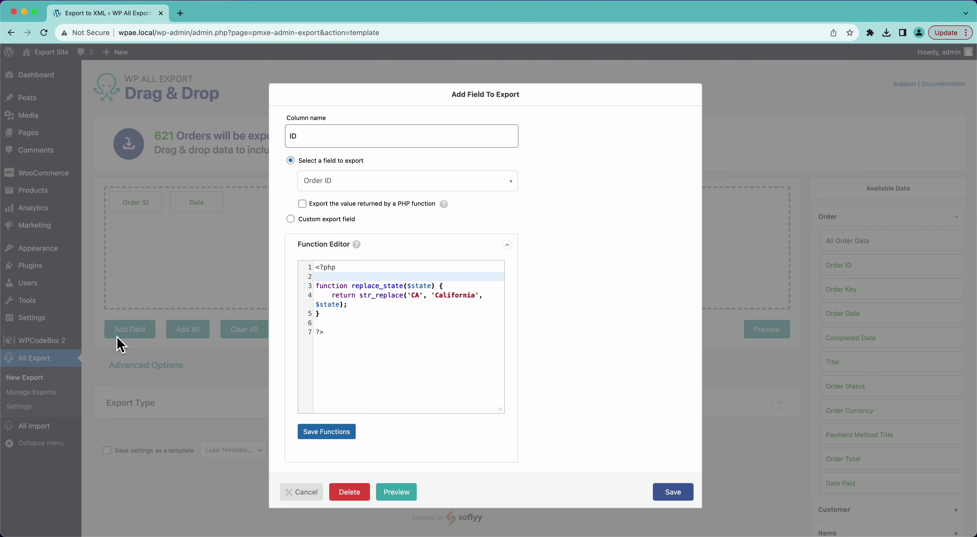
click(331, 186)
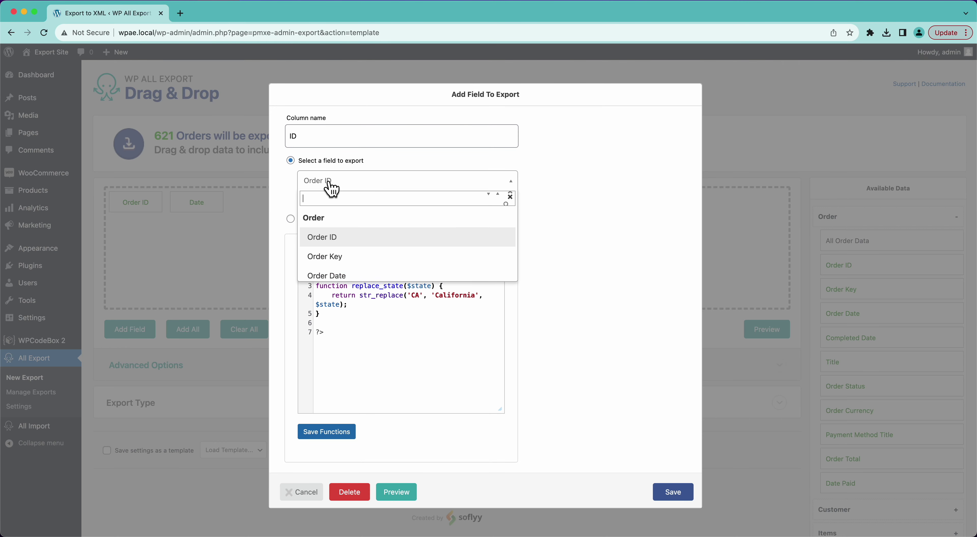
scroll(333, 239, down, 6)
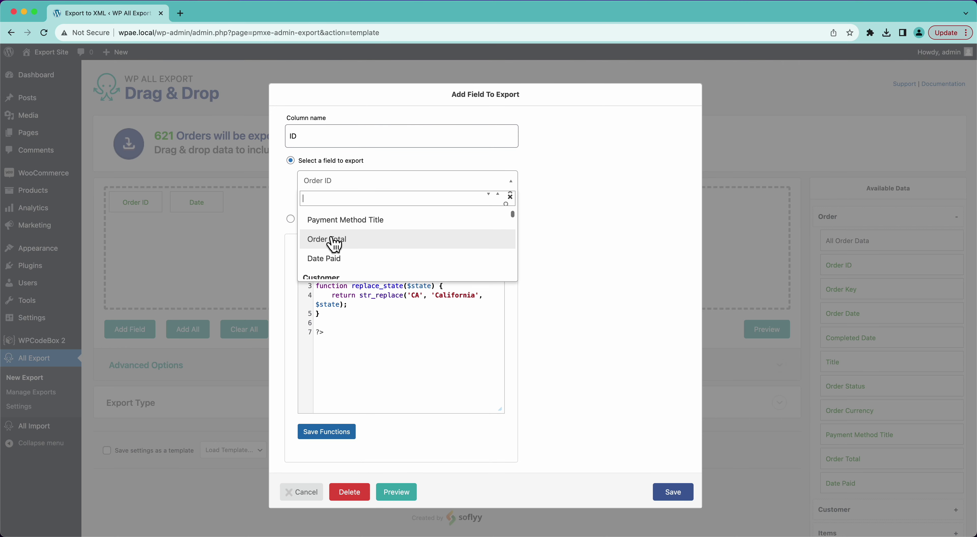
scroll(333, 242, down, 3)
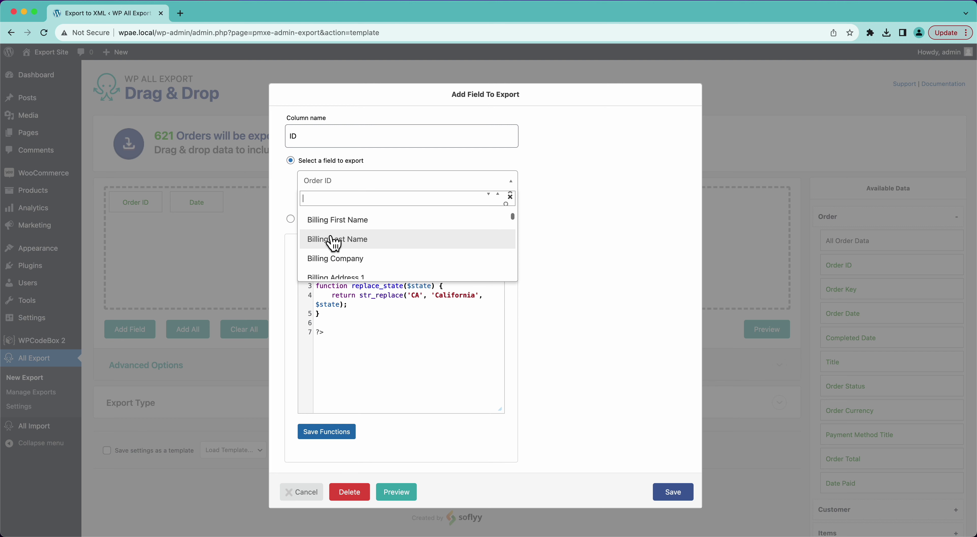
click(338, 227)
click(679, 493)
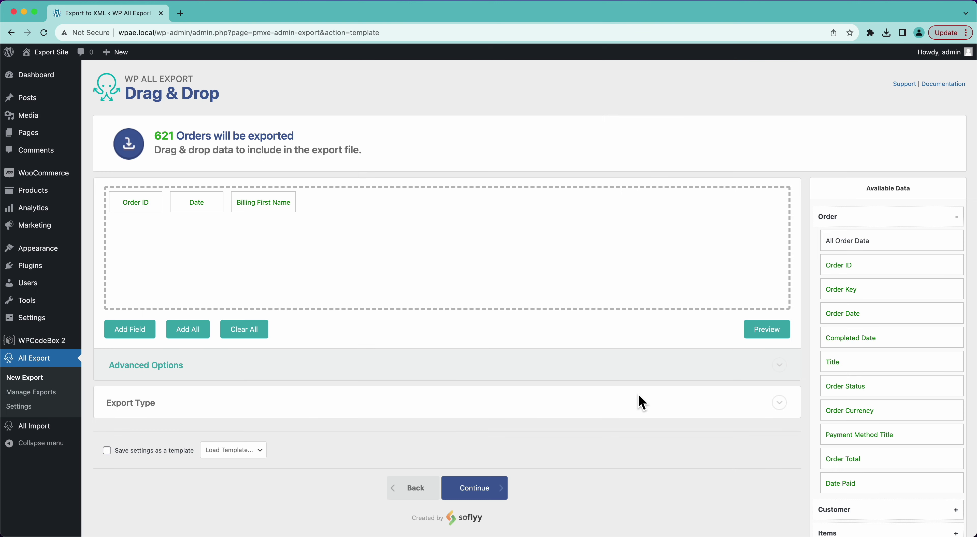
click(769, 334)
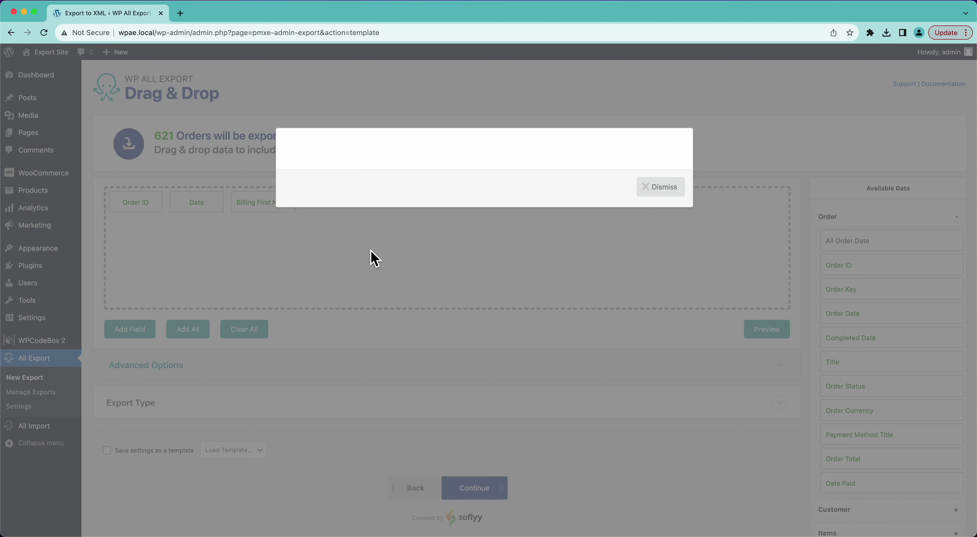
click(666, 335)
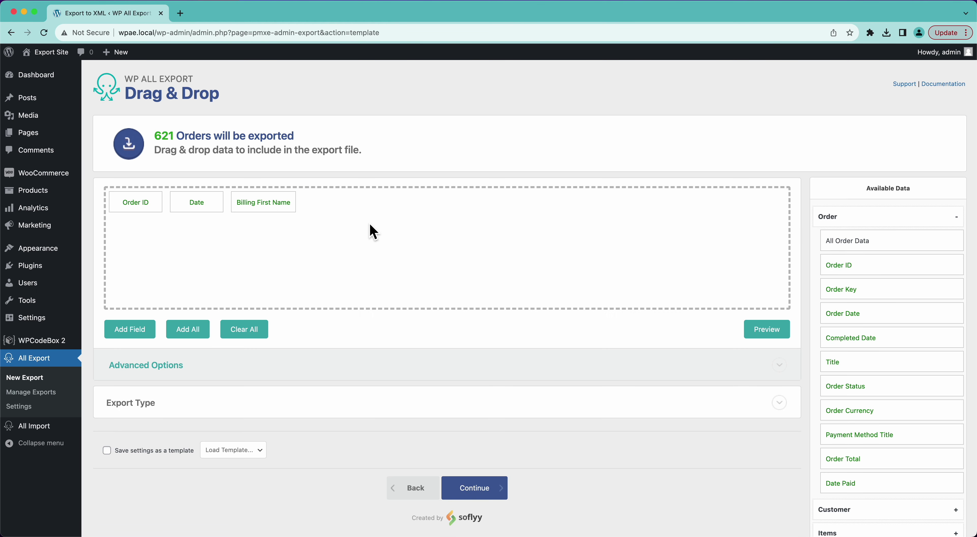
Step: Add a new custom export field that combines {Billing First Name} and {Billing Last Name}, separated by a space
click(117, 329)
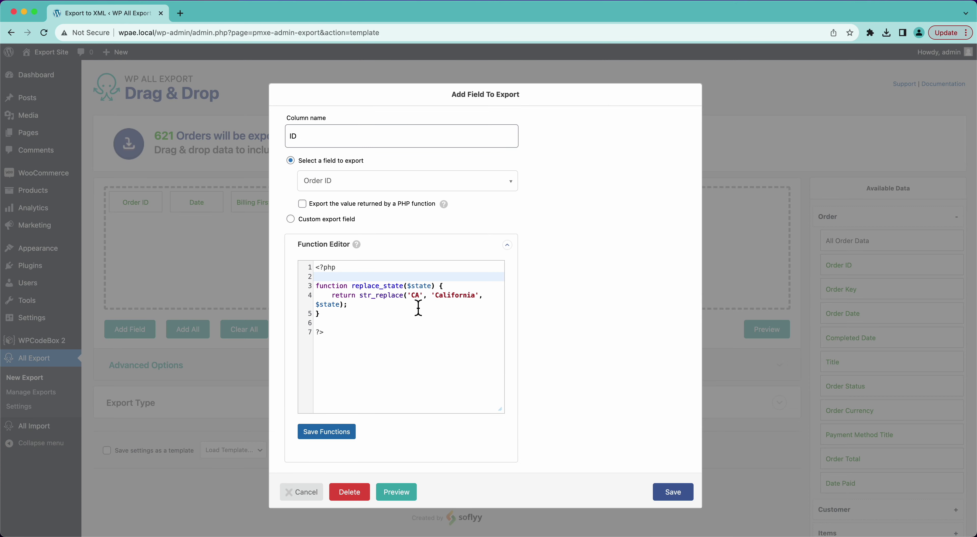
click(306, 220)
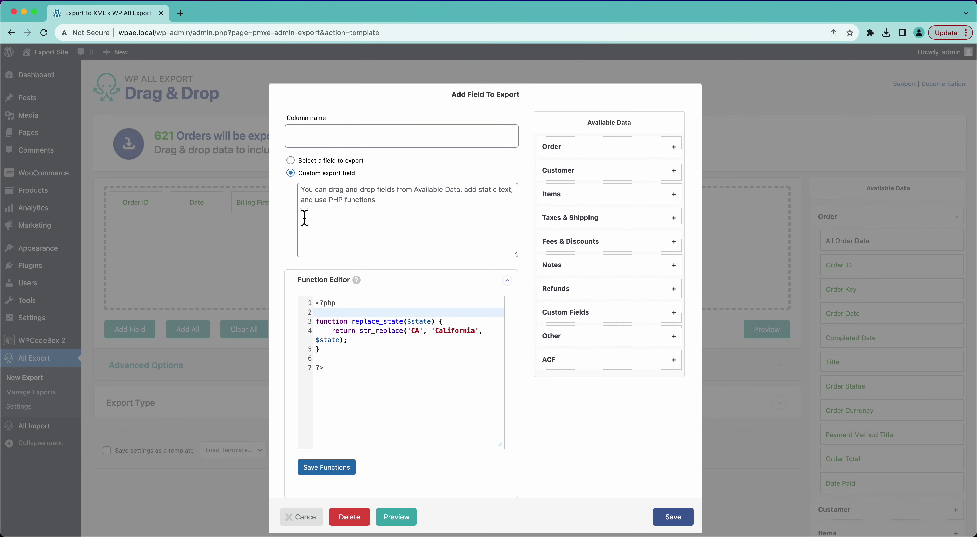
click(305, 217)
click(561, 178)
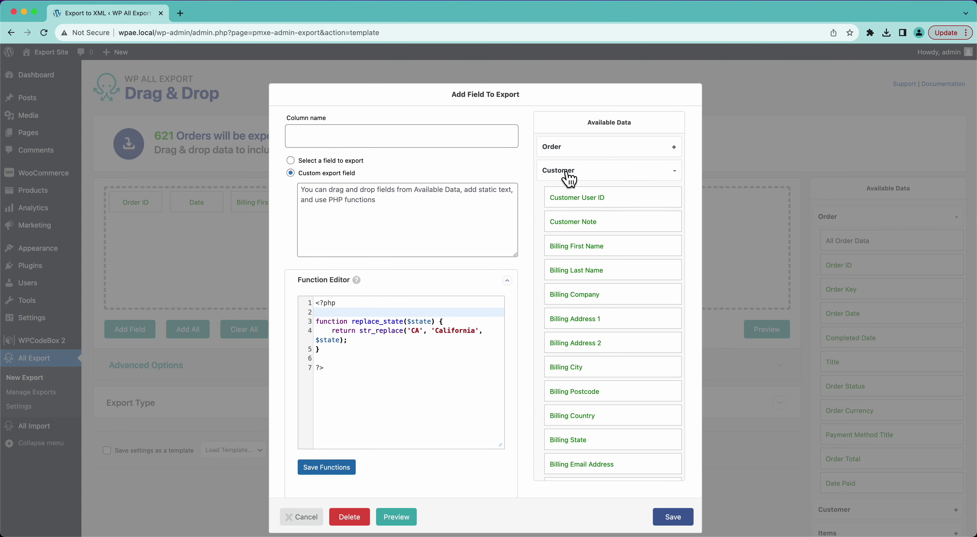
drag(582, 248, 433, 218)
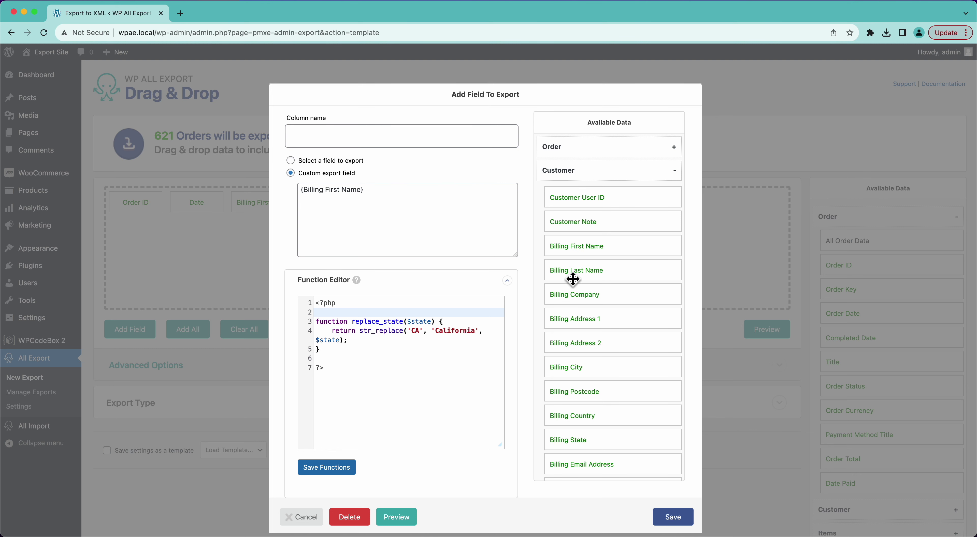
drag(575, 283, 435, 210)
click(363, 191)
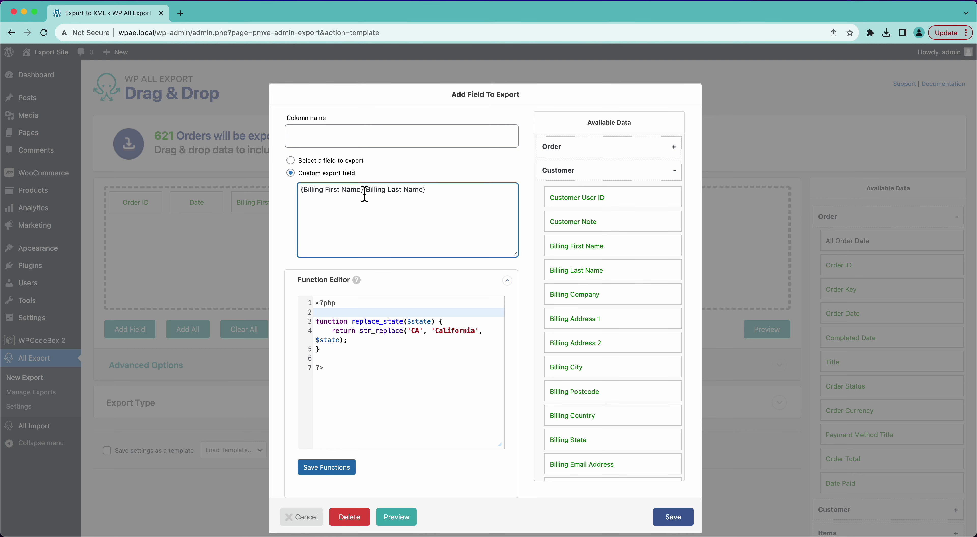
Step: Name the combined field's column Name and save the field
click(348, 140)
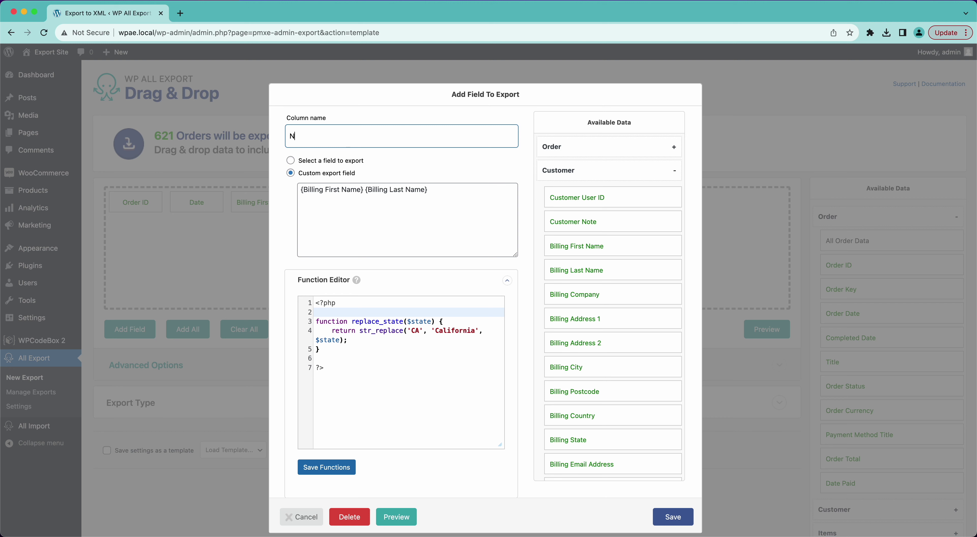
text(Name)
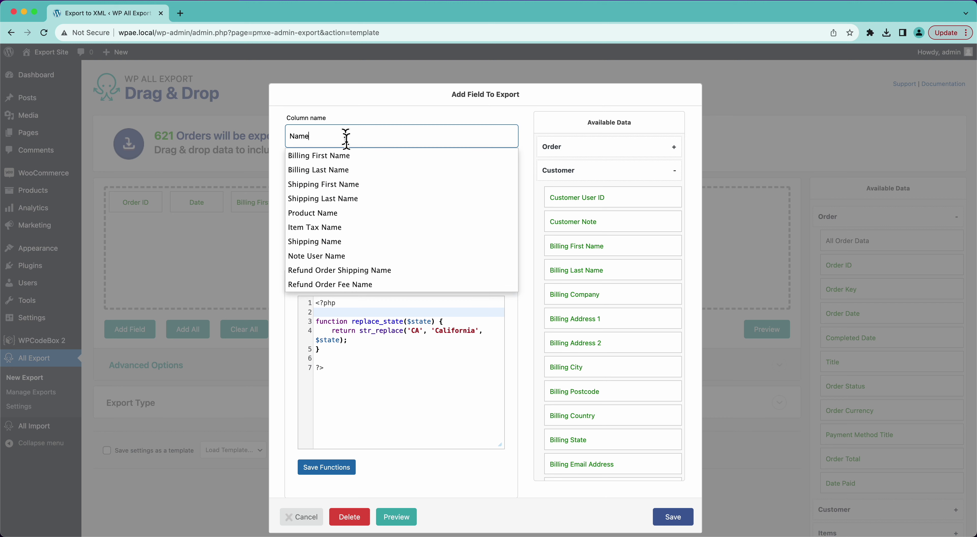
click(283, 134)
click(666, 521)
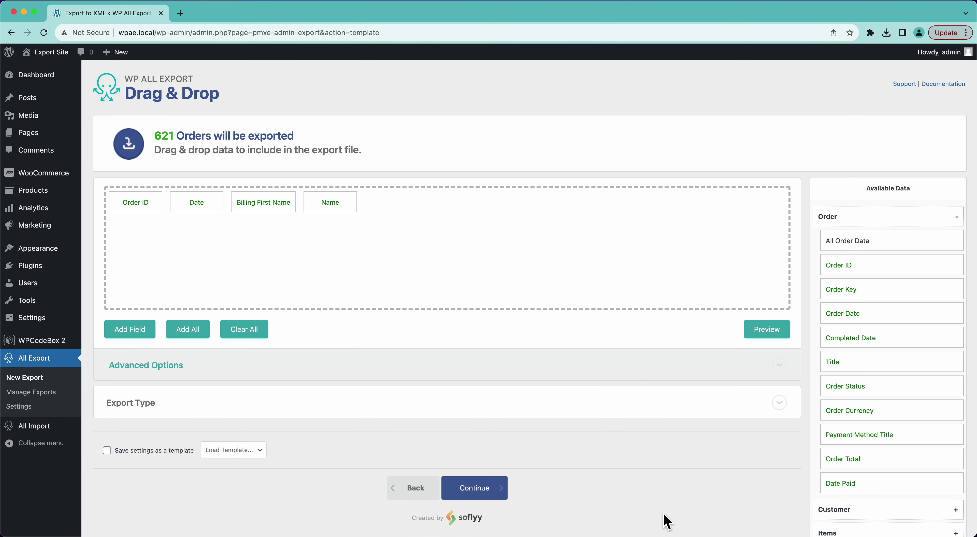
Step: Remove the Billing First Name column from the export layout and preview the orders
drag(255, 203, 251, 181)
click(769, 330)
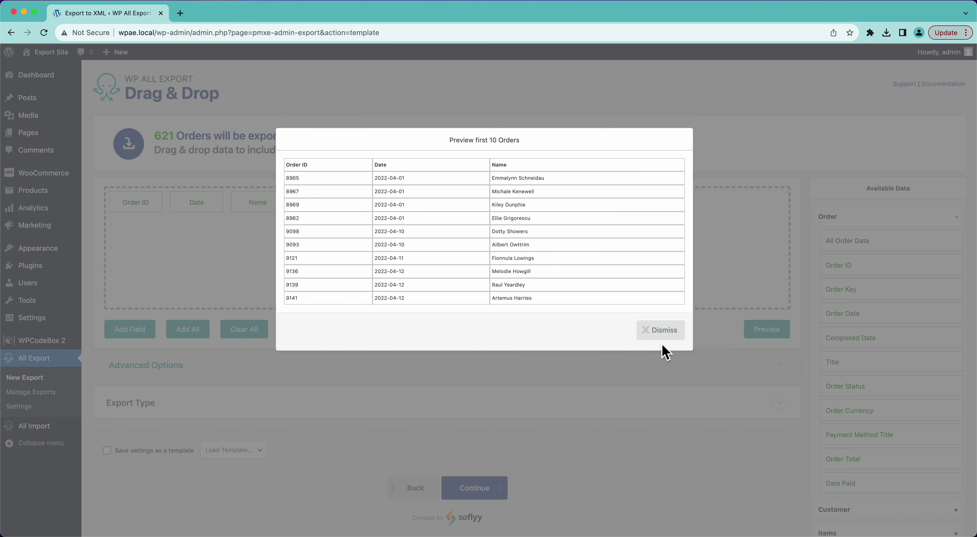
click(661, 333)
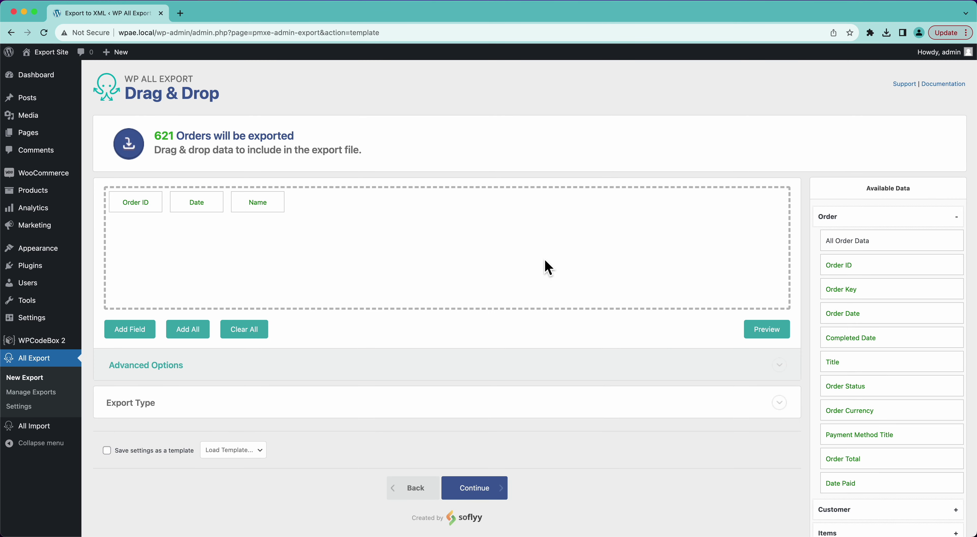
Step: Add a new custom export field containing {Billing Address 1}, {Billing City}, {Billing State}, {Billing Postcode}, separated by commas and spaces
click(139, 334)
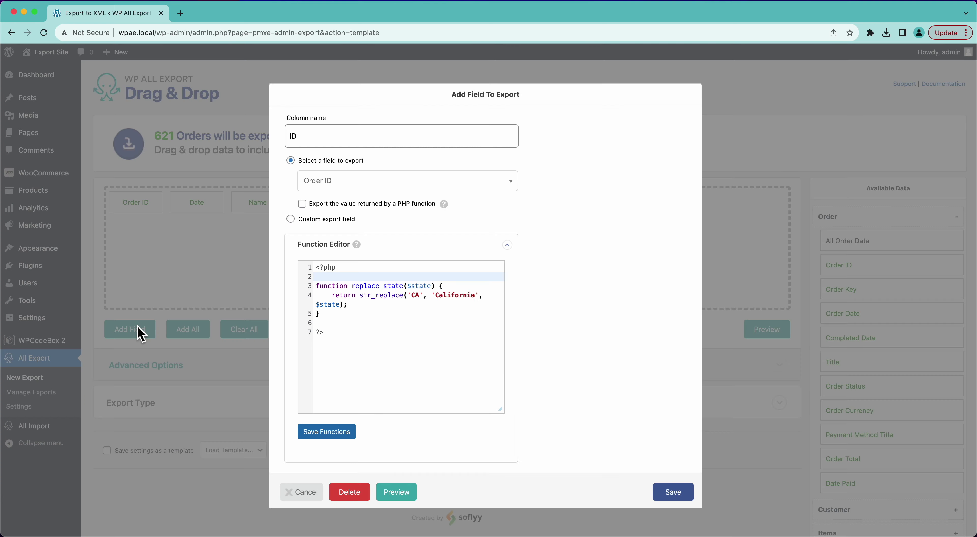
click(291, 220)
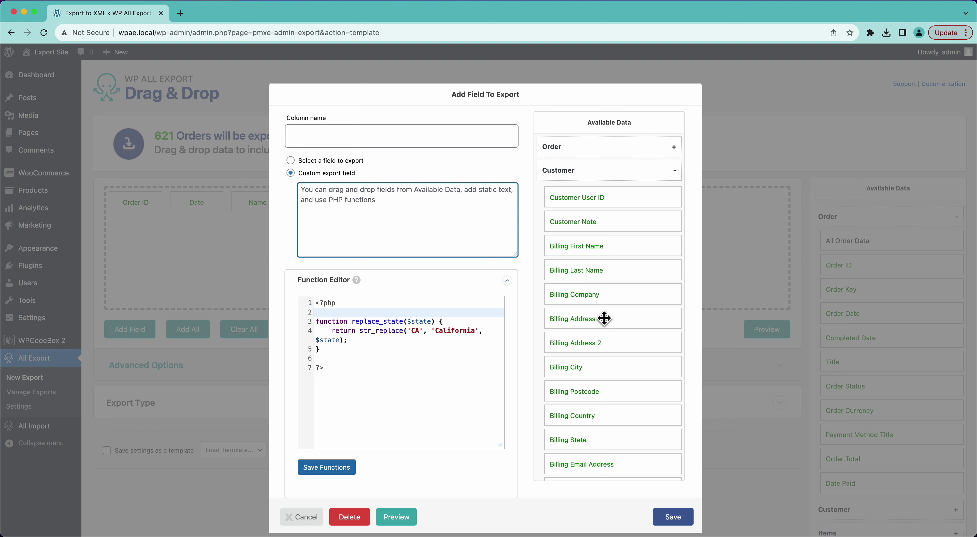
drag(598, 323, 438, 226)
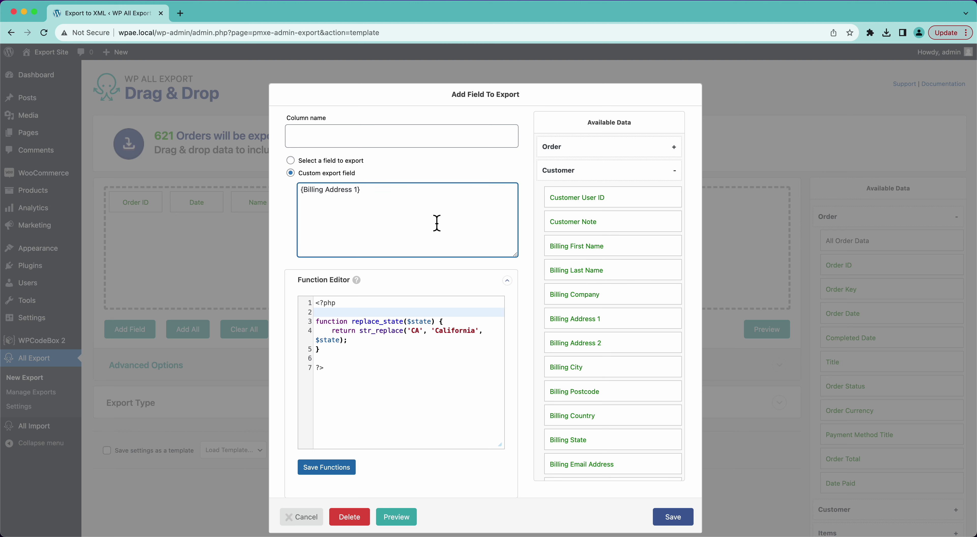
text(,)
drag(577, 378, 413, 206)
click(413, 207)
drag(565, 442, 441, 208)
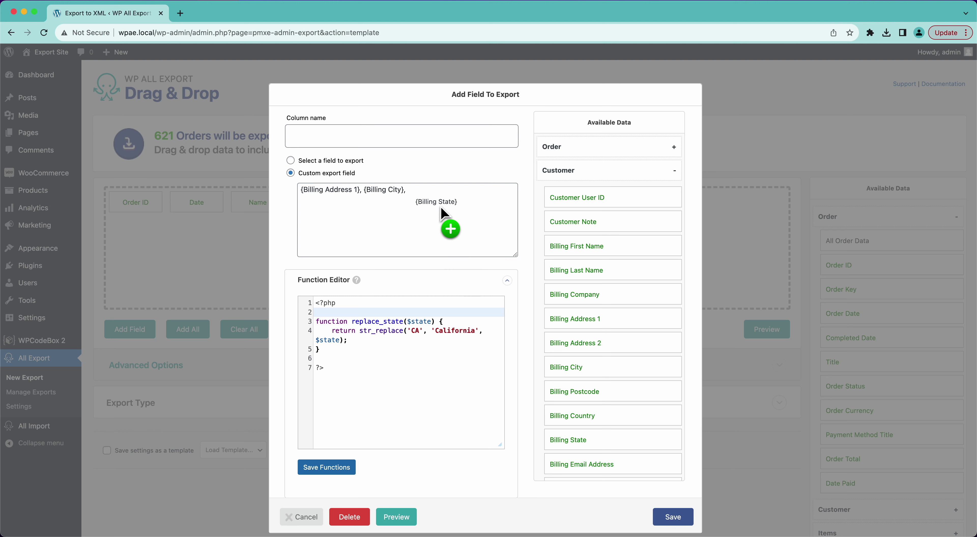
click(441, 208)
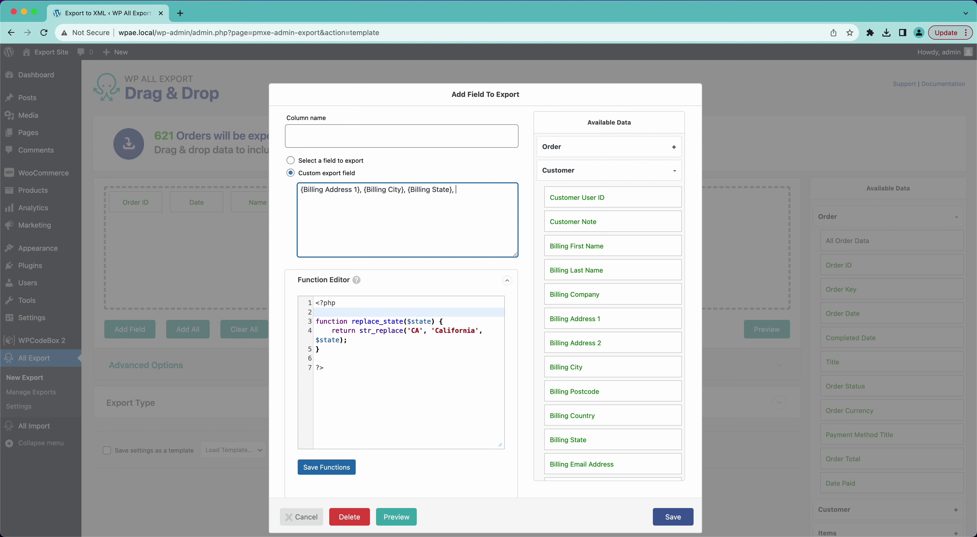
drag(576, 395, 486, 213)
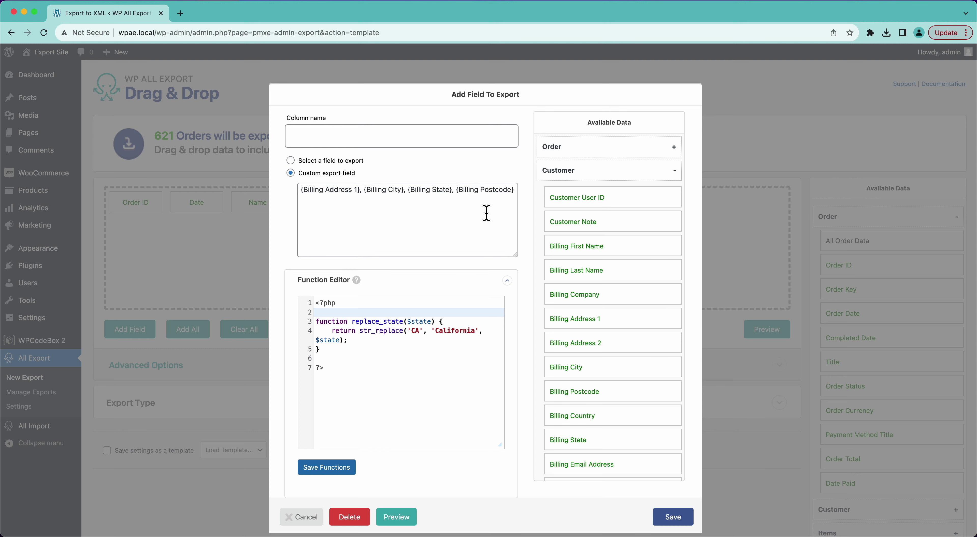
Step: Name the combined address column Billing Address, save the field and preview the orders
click(423, 134)
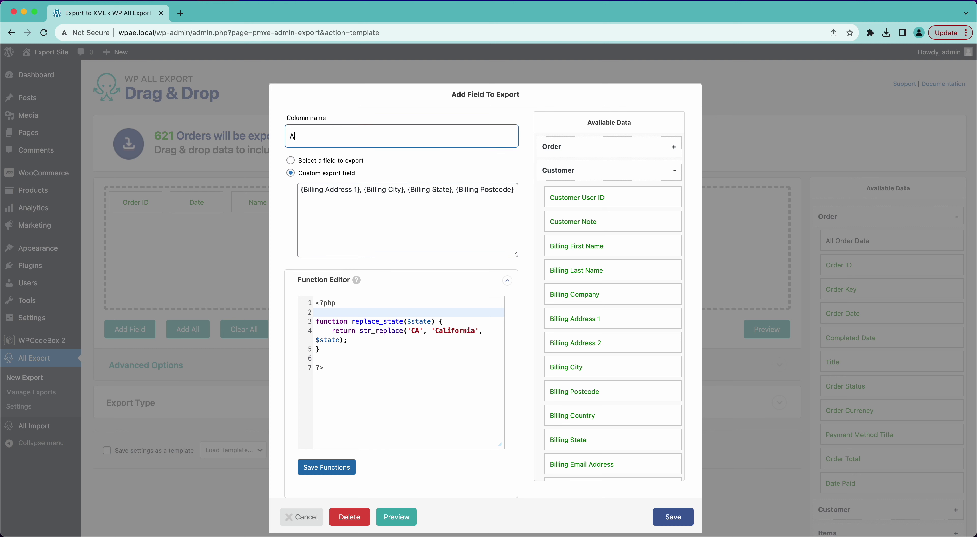
text(Billing Address)
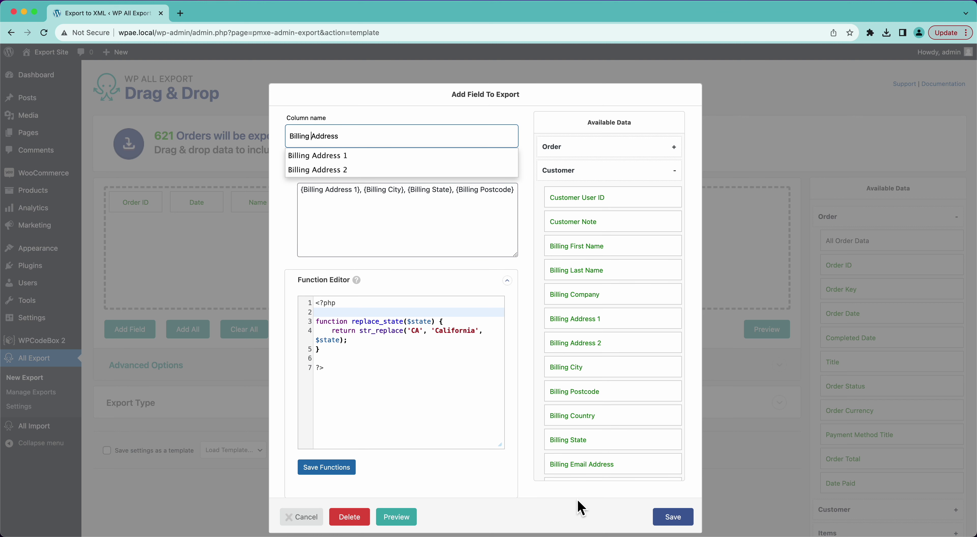
click(663, 516)
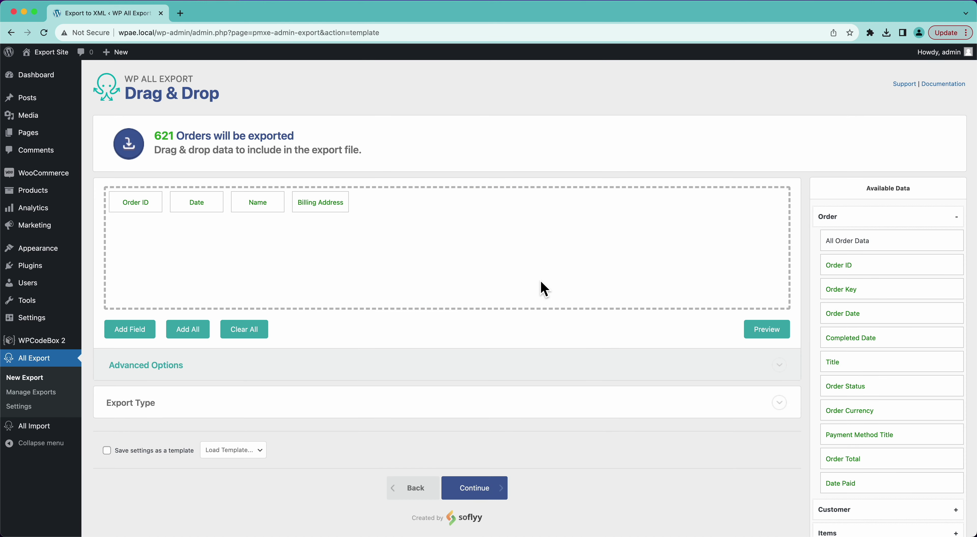
click(768, 340)
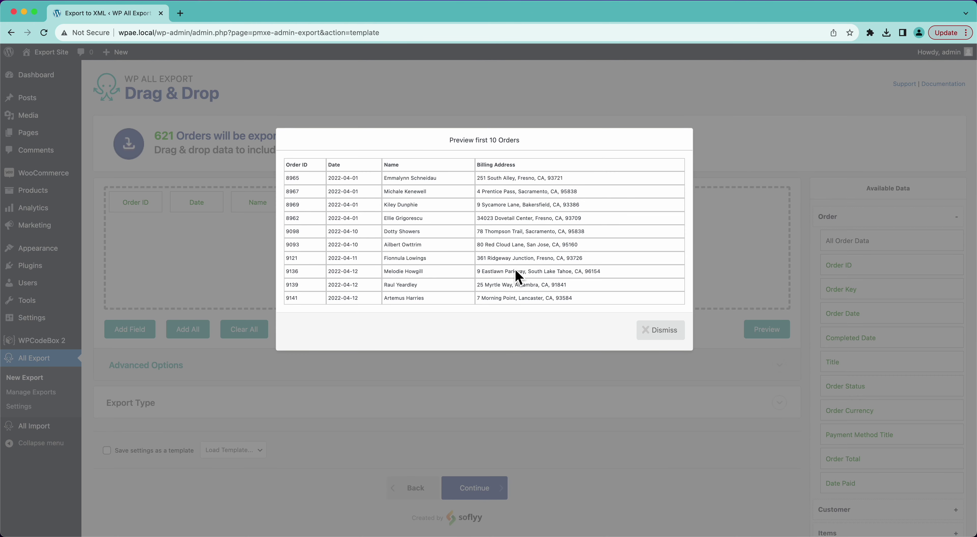
click(680, 332)
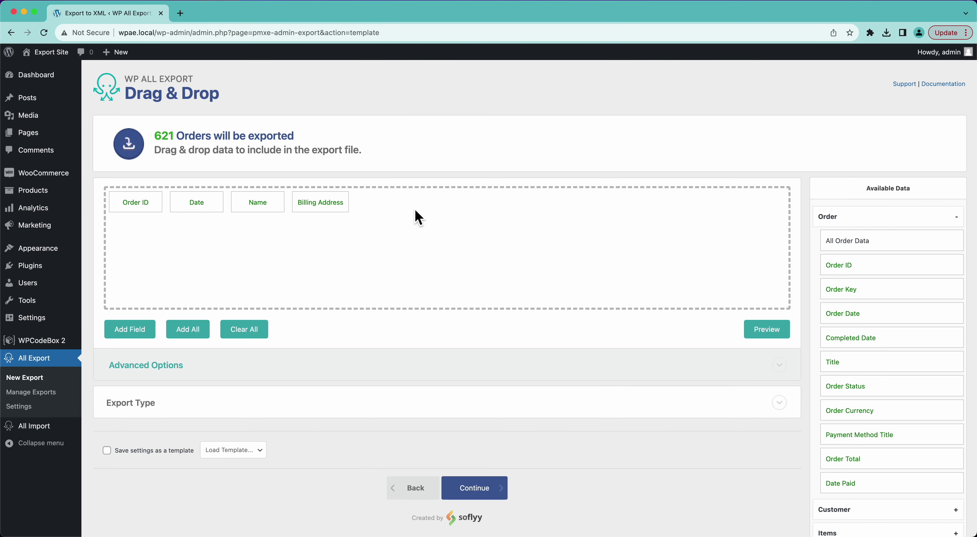
Step: Review the replace_state PHP function in the Billing Address field's settings
click(326, 204)
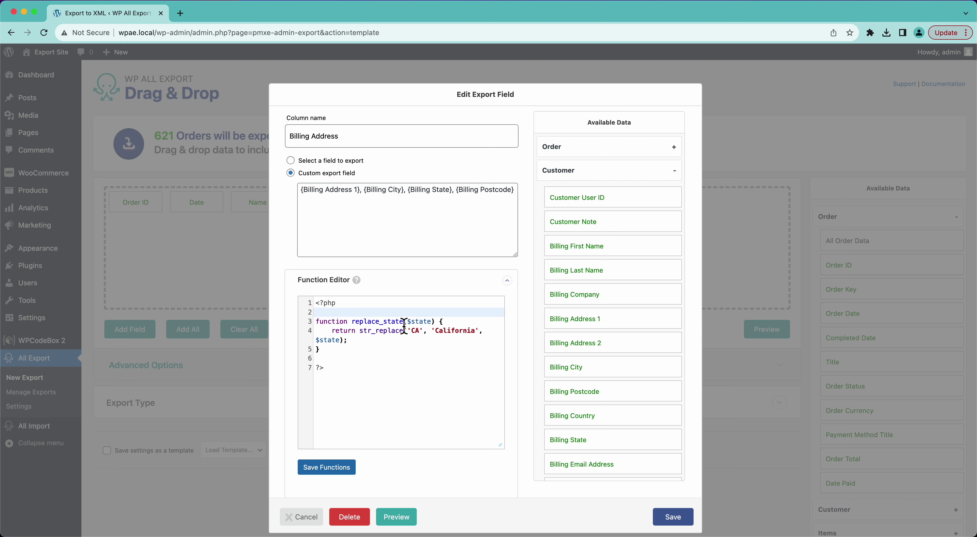
click(673, 518)
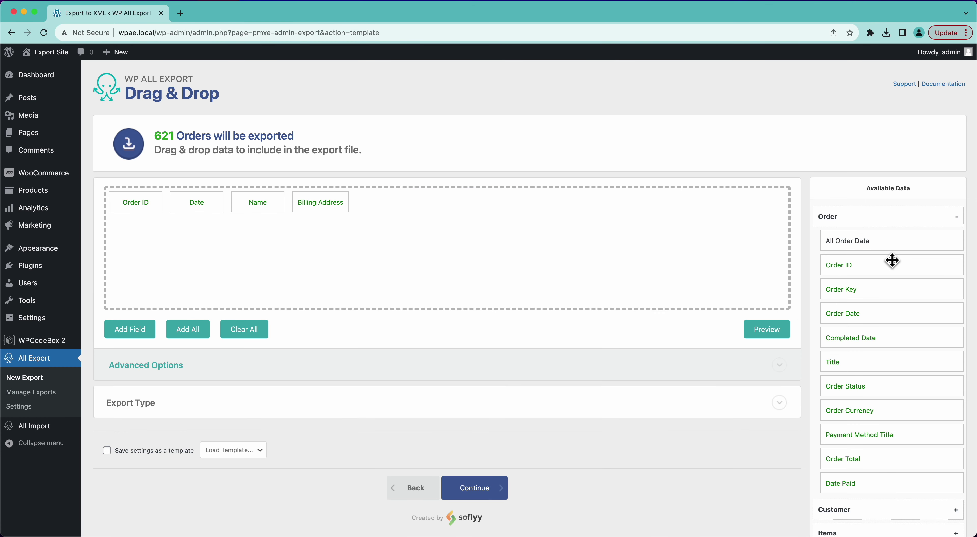
Step: Add the Billing State customer field to the export layout after Billing Address
scroll(868, 393, down, 3)
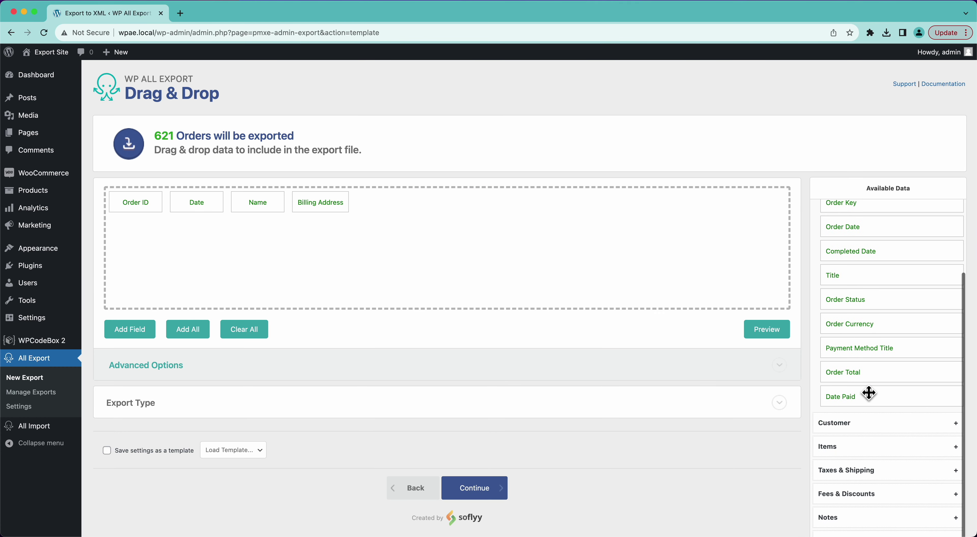
click(835, 425)
scroll(834, 421, down, 5)
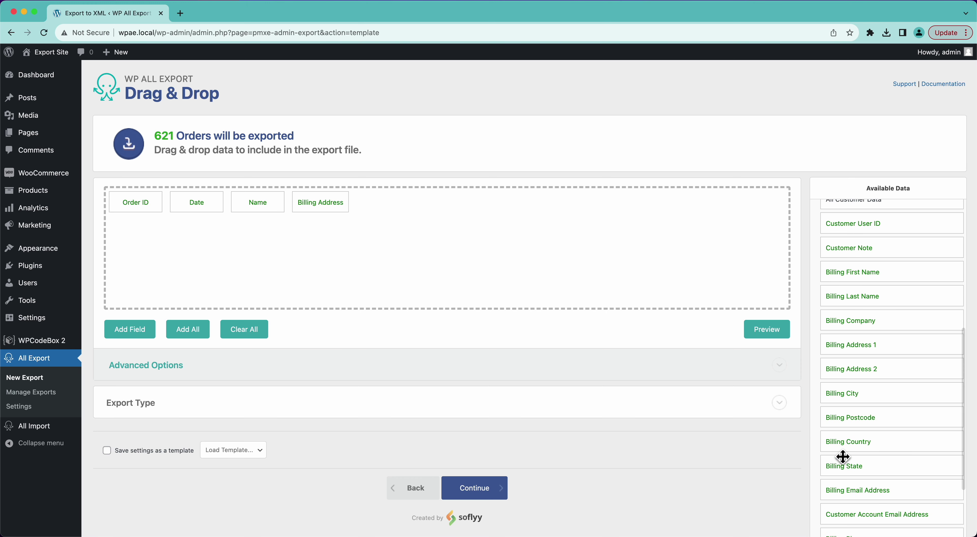
drag(839, 466, 529, 254)
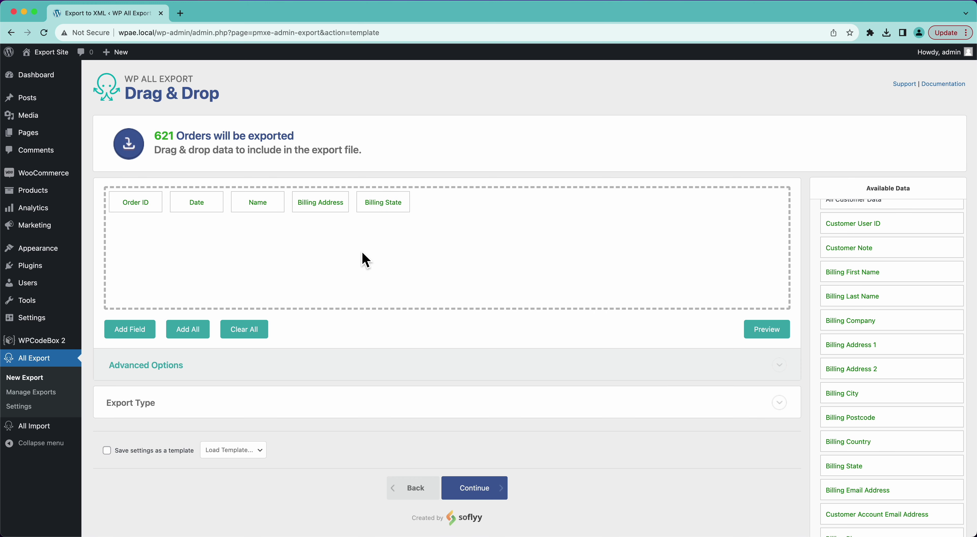
Step: Export the Billing State value through the PHP function replace_state, save the field and preview the orders
click(390, 201)
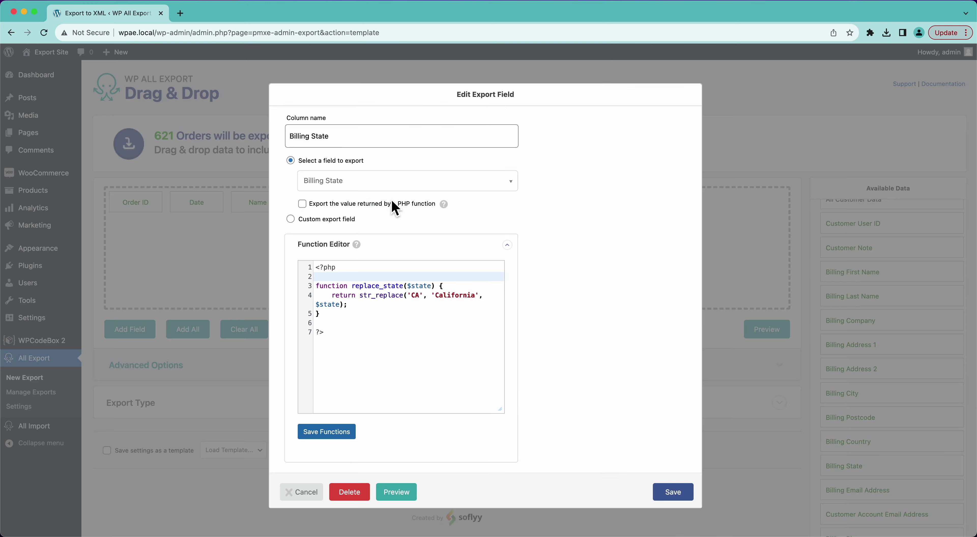
click(302, 204)
click(343, 219)
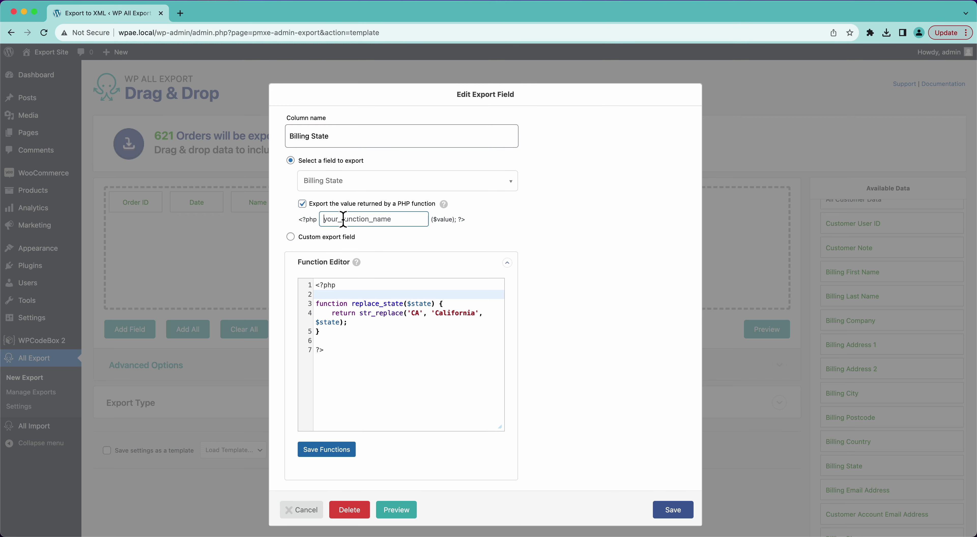
text(replc)
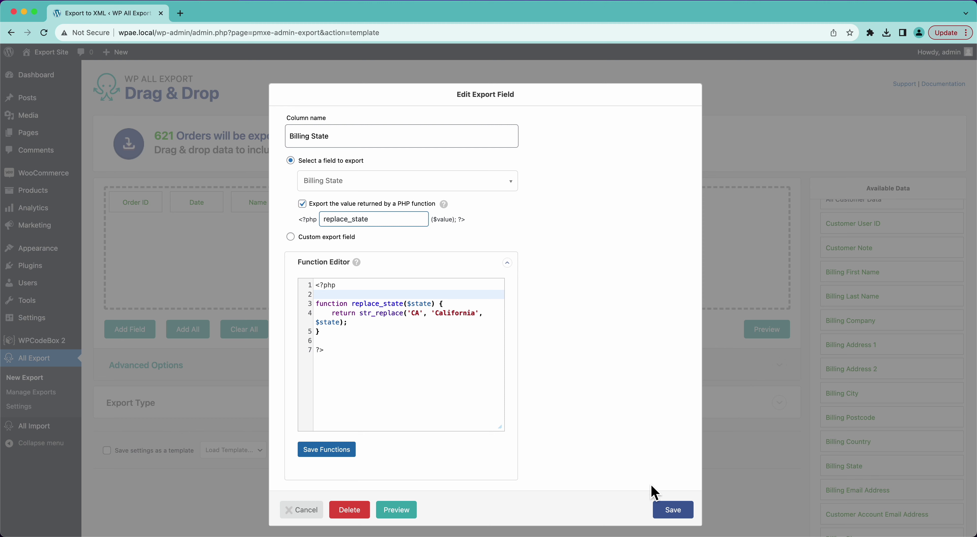
click(668, 509)
click(754, 329)
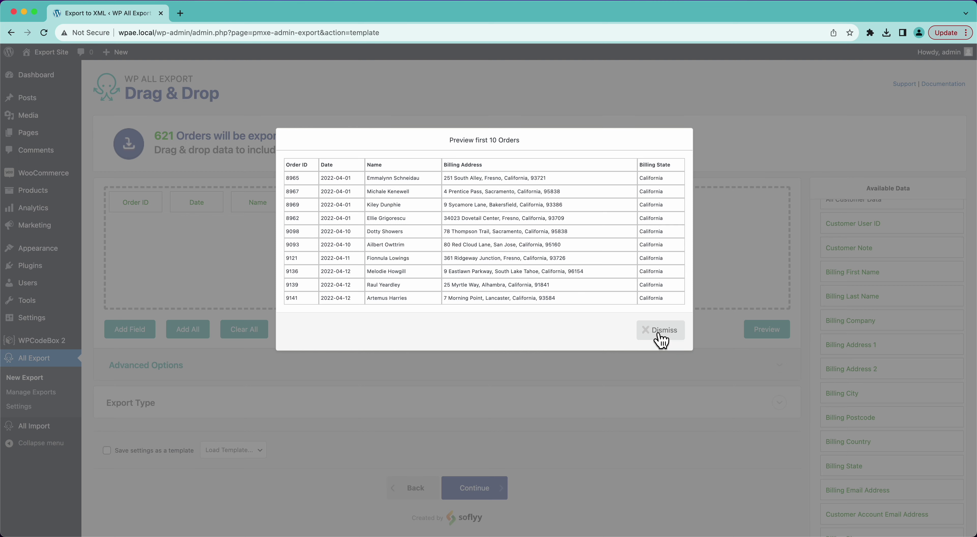
click(659, 335)
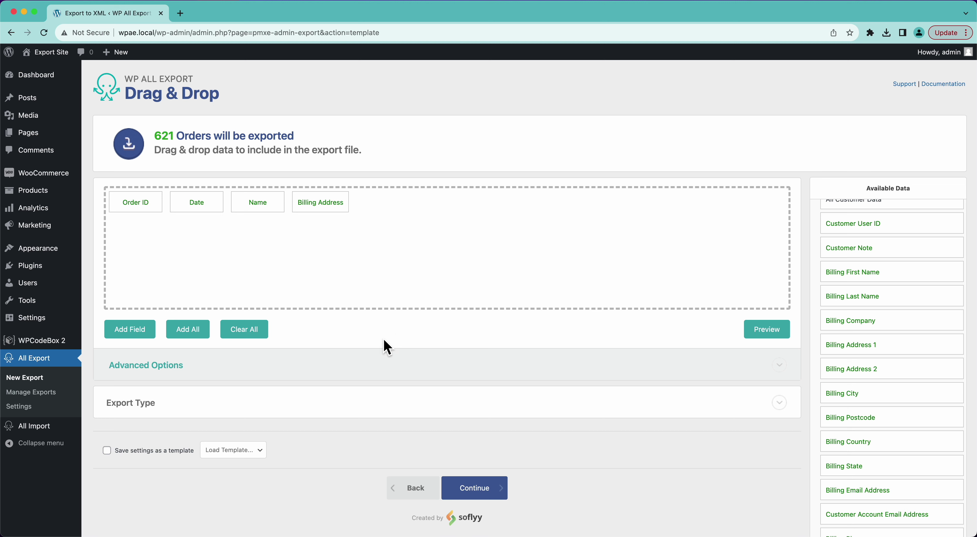
Step: Collapse the Order data group and examine the fields available in the Customer group
scroll(889, 299, up, 4)
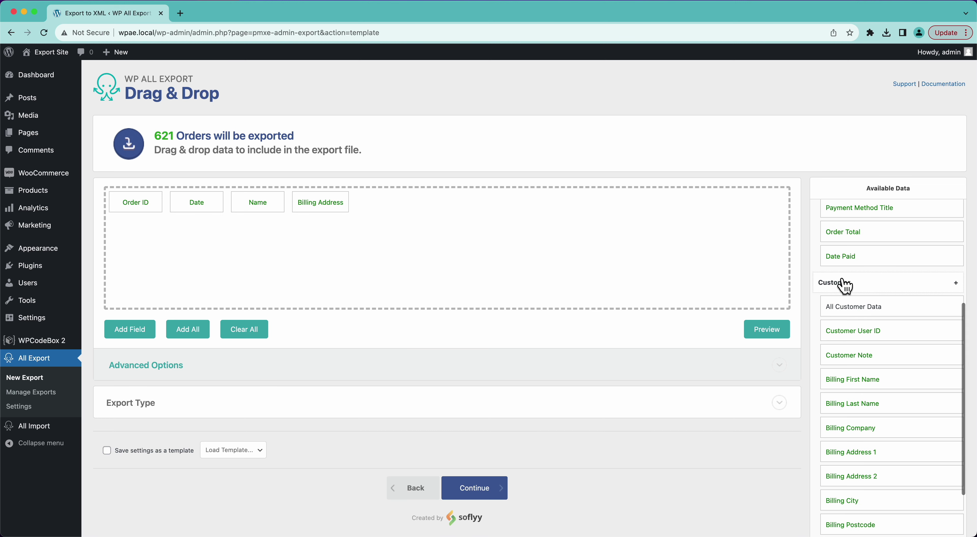
click(844, 284)
click(830, 220)
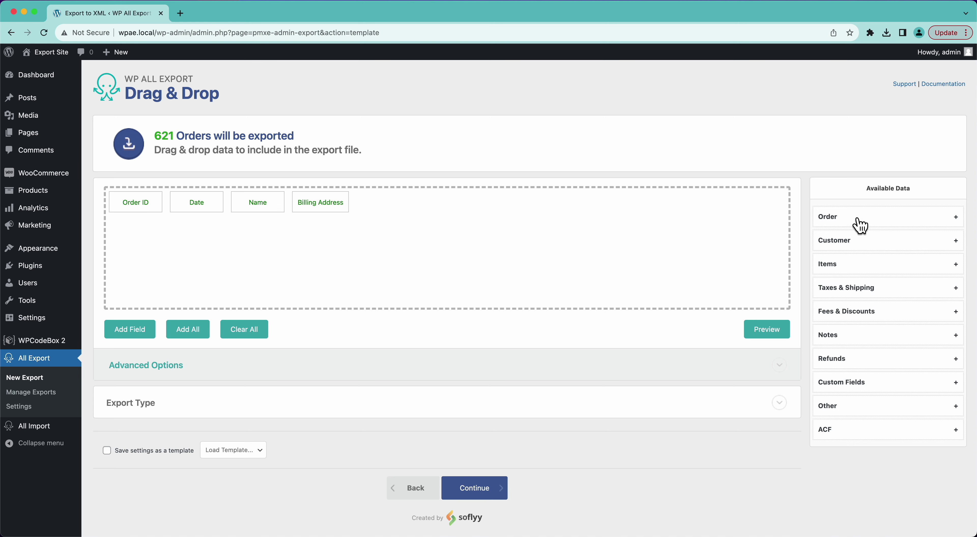
click(872, 240)
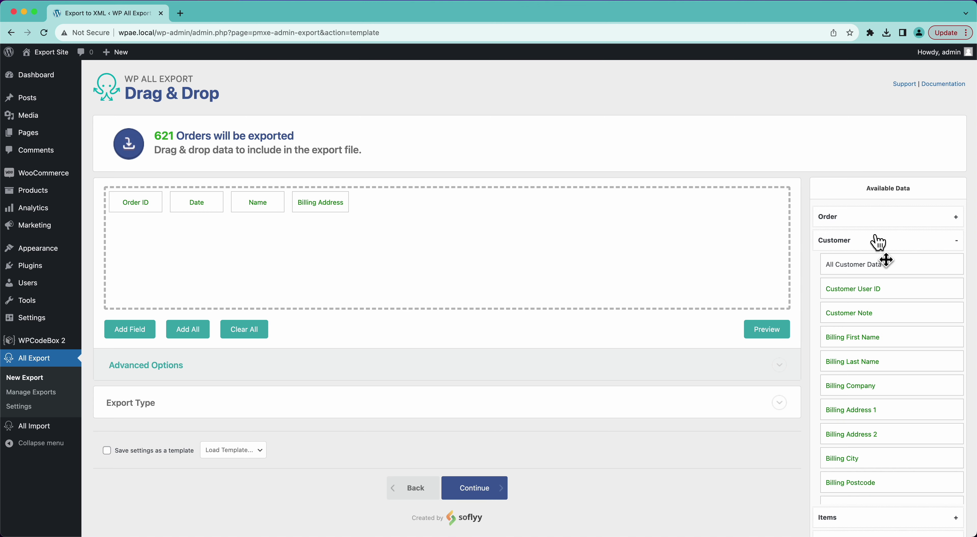
scroll(902, 421, down, 10)
scroll(905, 425, up, 10)
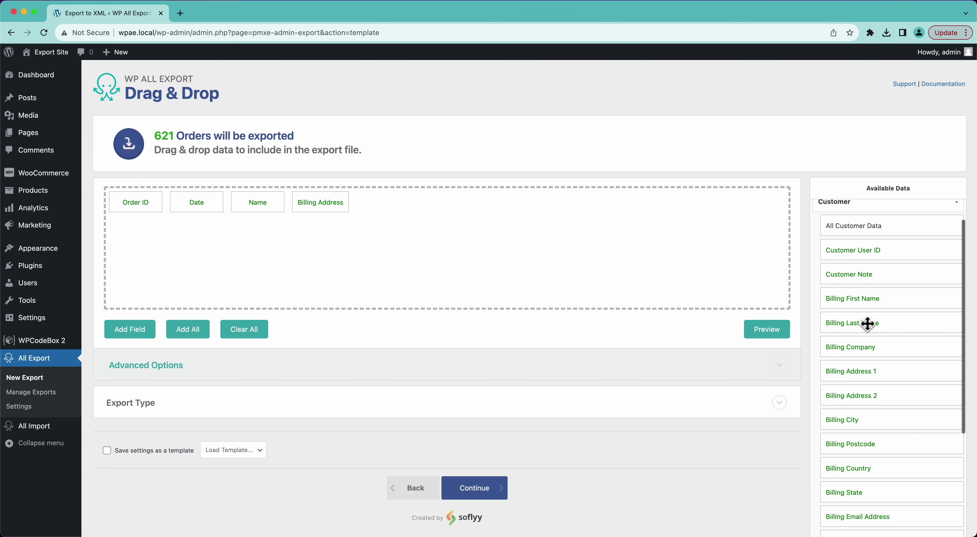
Step: Add the SKU and Product Name fields from the Items data to the export layout after Billing Address
click(866, 246)
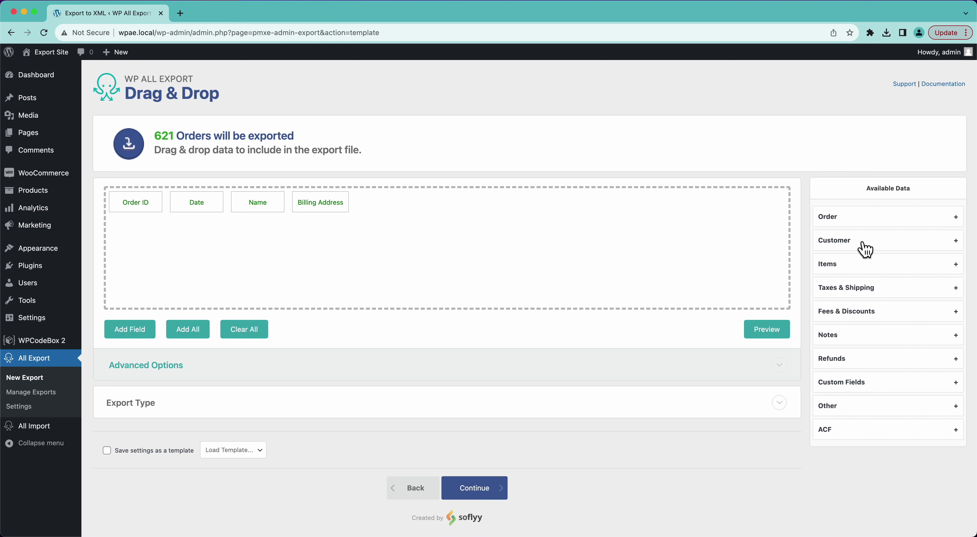
click(848, 267)
scroll(872, 393, down, 5)
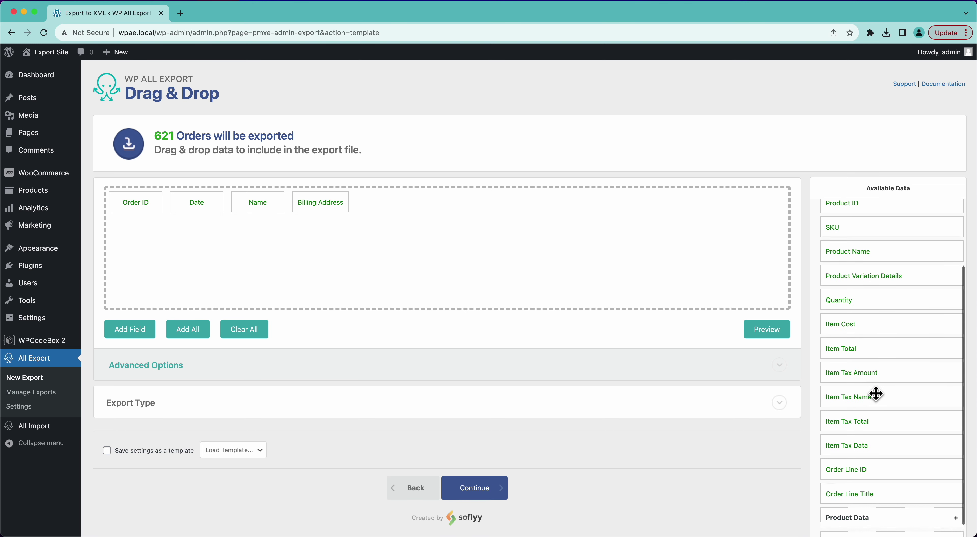
scroll(876, 396, up, 5)
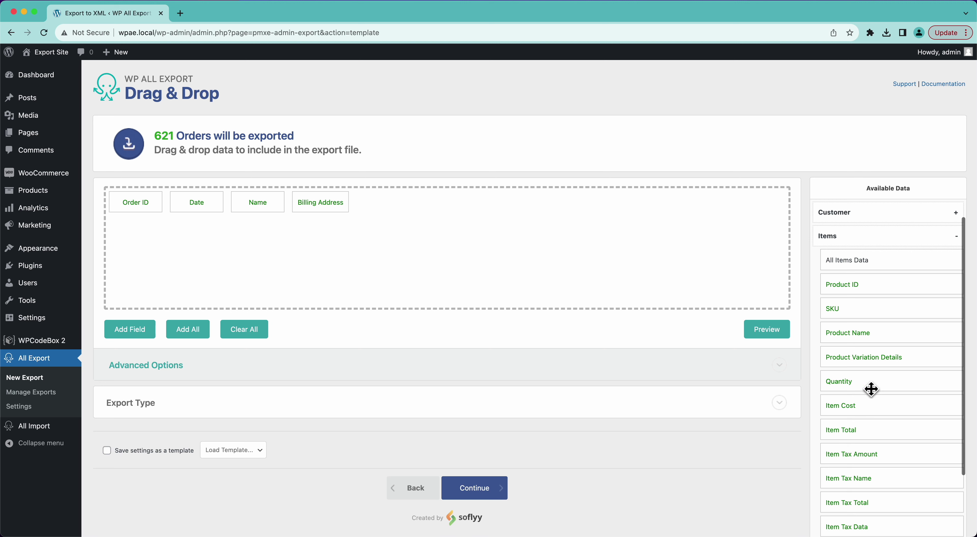
drag(854, 317, 670, 249)
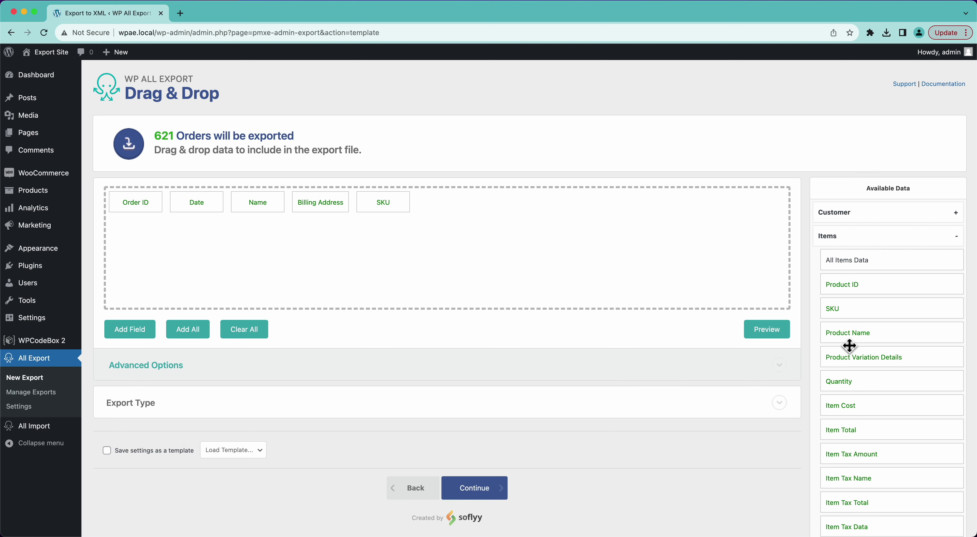
drag(850, 343, 529, 227)
Step: Add the Product Color attribute from the Items data to the export layout after Product Name
scroll(880, 418, down, 3)
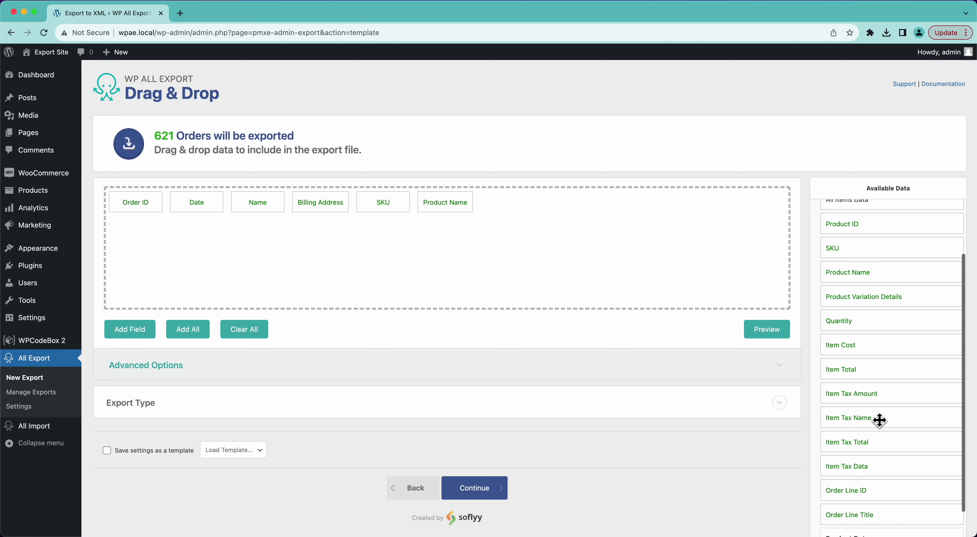
scroll(876, 415, down, 4)
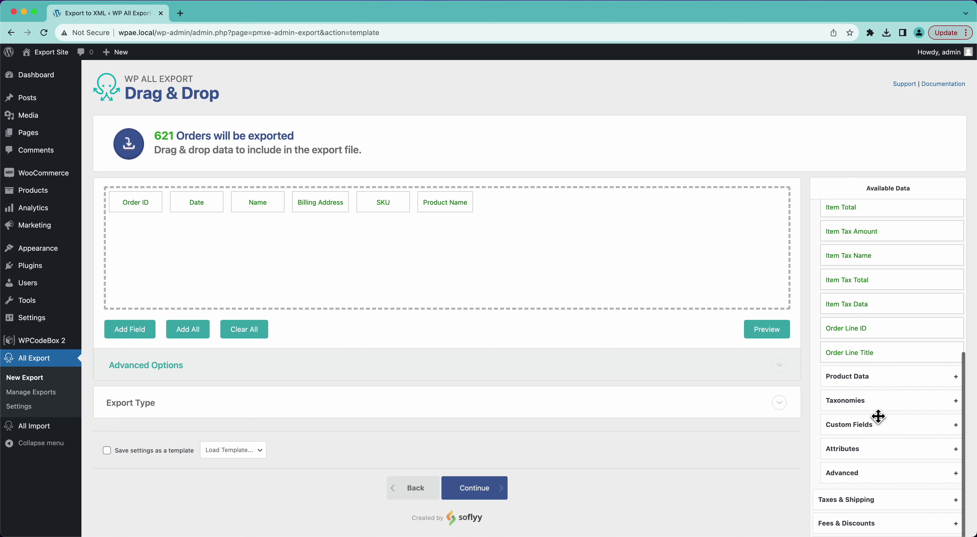
click(854, 450)
scroll(868, 470, down, 2)
drag(867, 451, 615, 273)
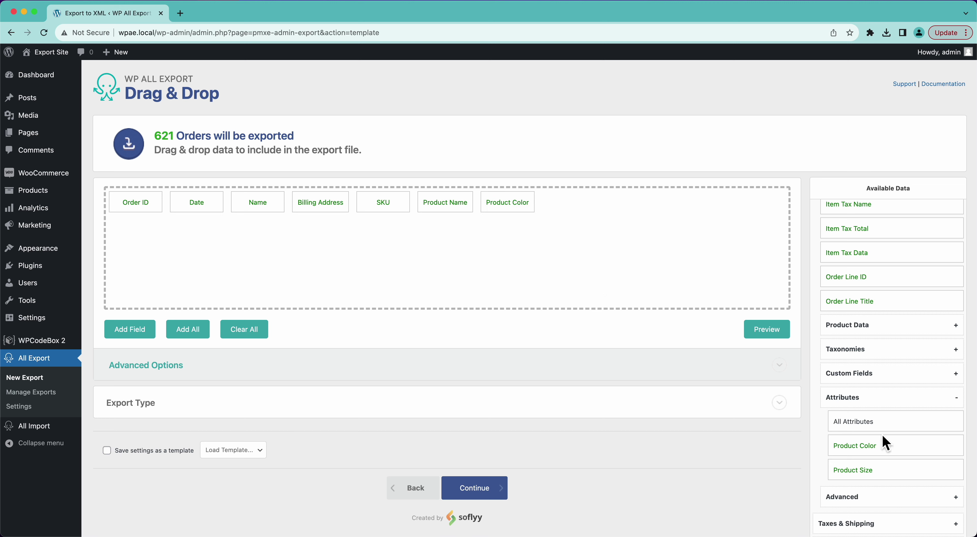
Step: Add the Price field from the Items group's Product Data to the export layout after Product Color
click(871, 330)
scroll(872, 331, down, 2)
scroll(872, 333, down, 3)
drag(859, 311, 676, 237)
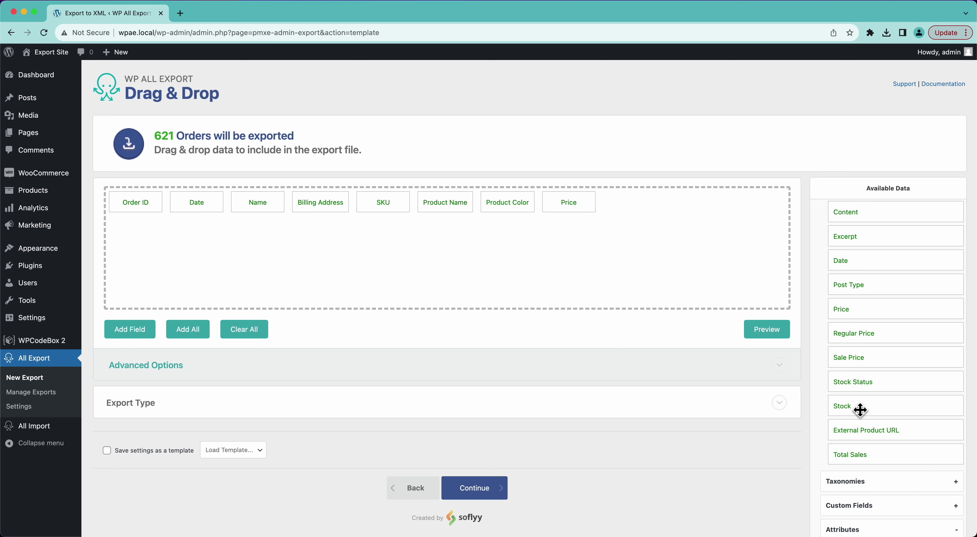
Step: Add the Stock and Total Sales product fields to the export layout and preview the orders
drag(852, 408, 674, 246)
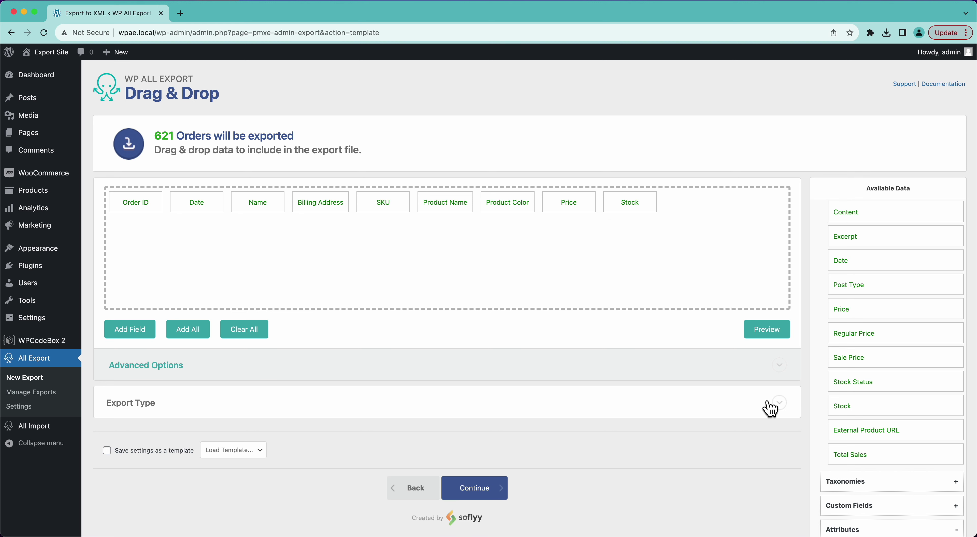
drag(870, 462, 690, 246)
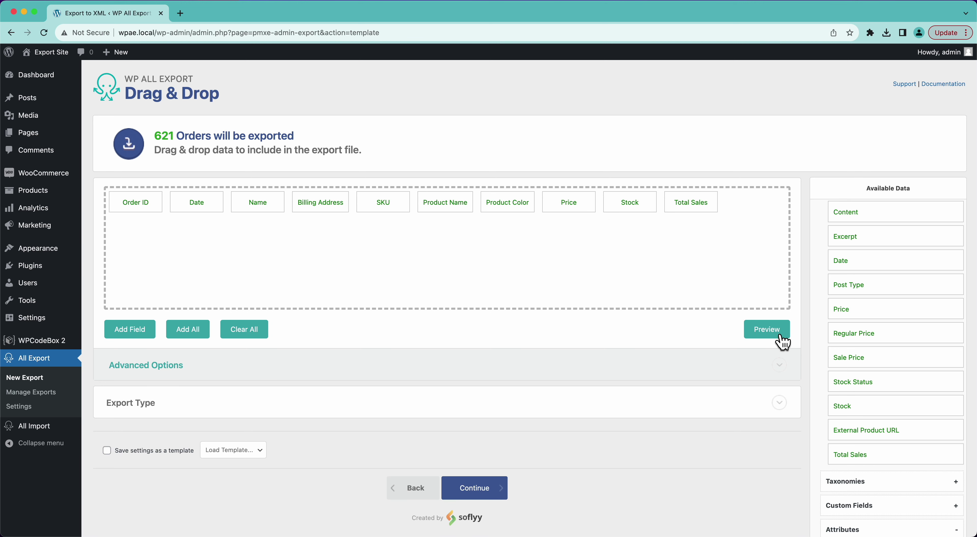
click(776, 332)
scroll(619, 293, down, 5)
scroll(618, 293, up, 5)
scroll(619, 292, down, 15)
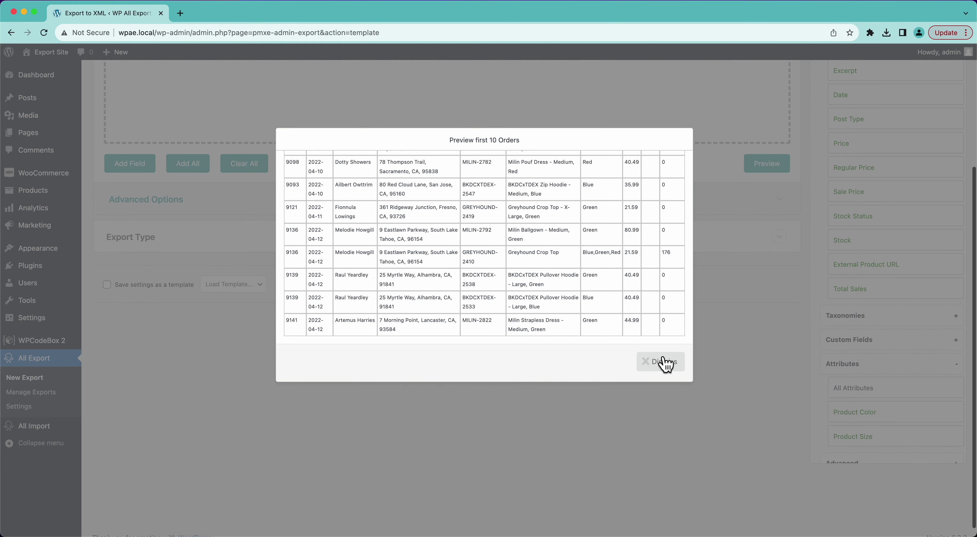
click(661, 361)
Step: Remove the Total Sales and Stock fields from the export layout and preview the orders
scroll(630, 188, up, 4)
drag(687, 202, 679, 170)
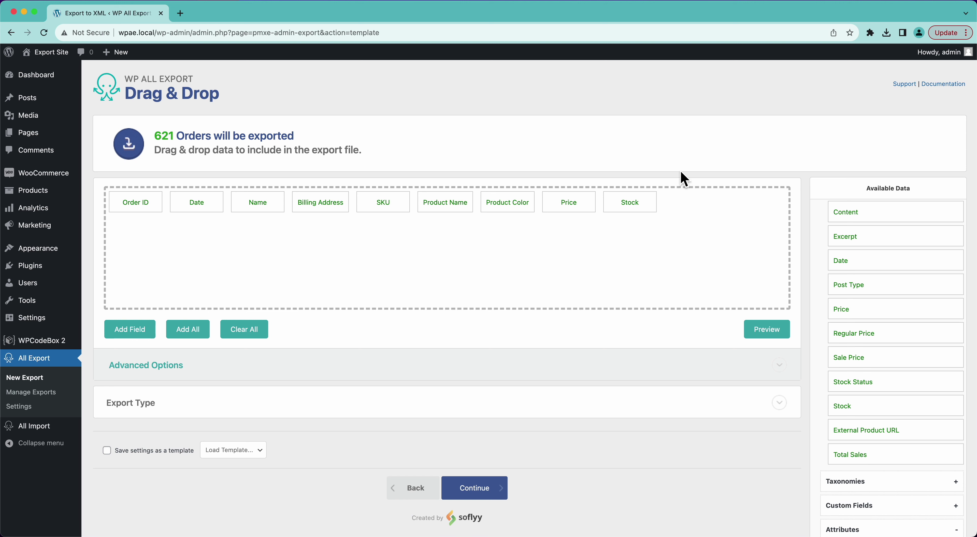
drag(630, 203, 625, 185)
click(755, 336)
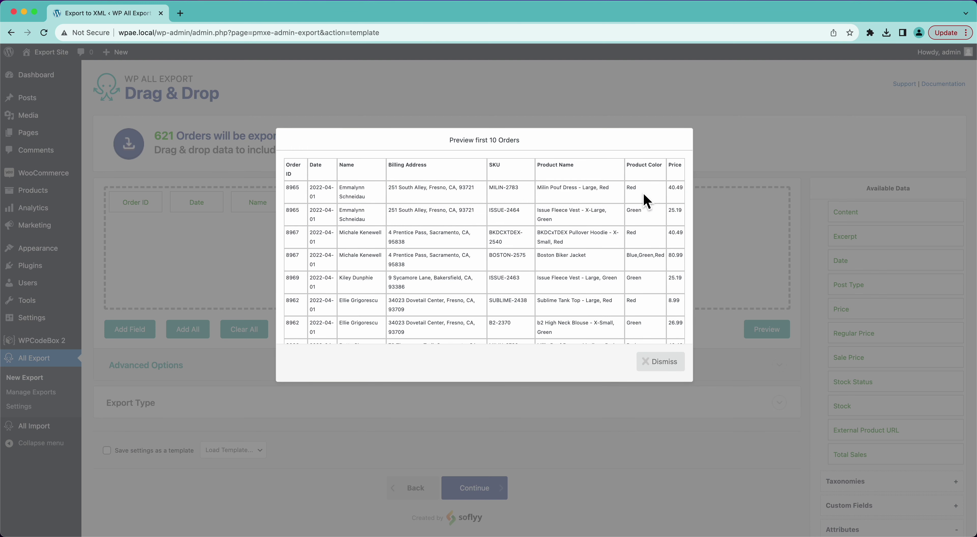
click(667, 353)
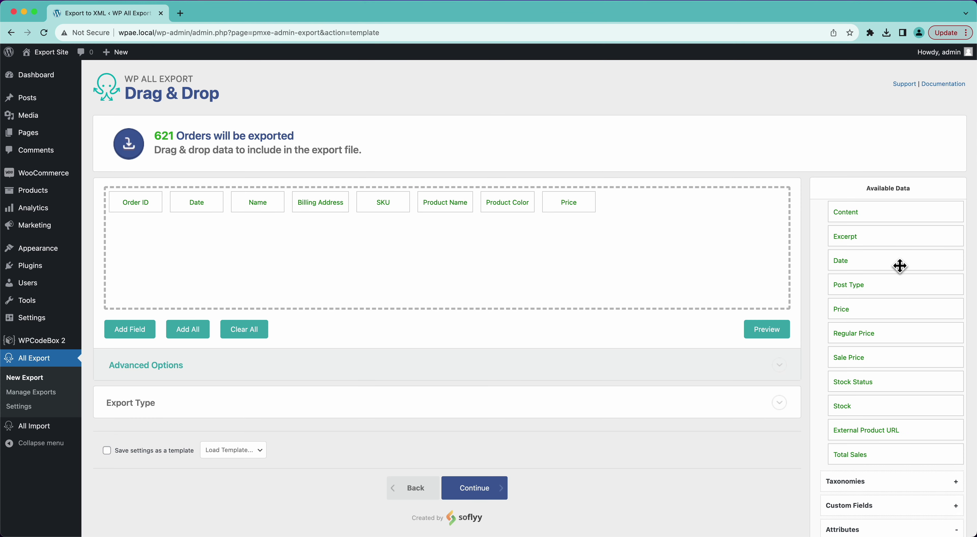
Step: Examine the Advanced product fields available within the Items data, then collapse the Items group
scroll(891, 262, up, 3)
scroll(883, 273, up, 1)
click(867, 279)
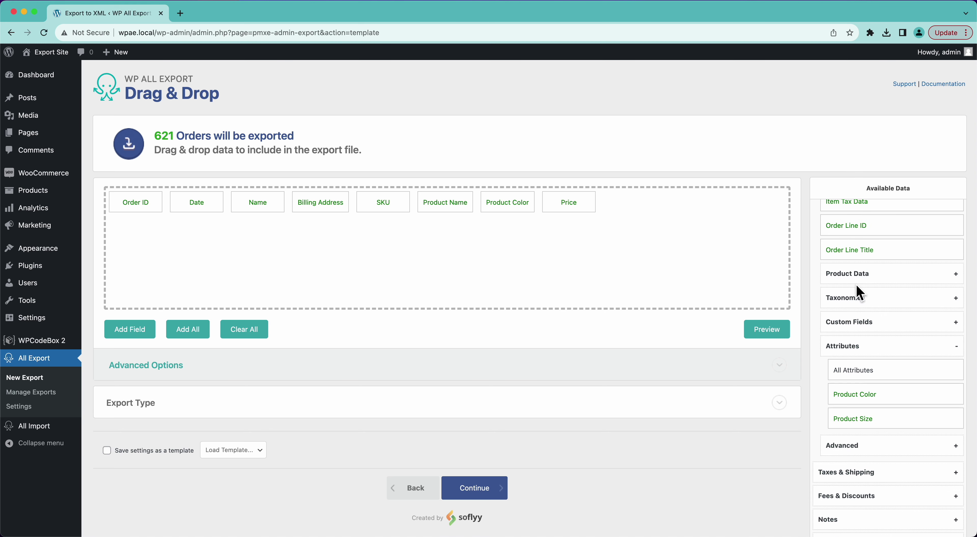
click(865, 351)
click(853, 449)
scroll(851, 443, down, 5)
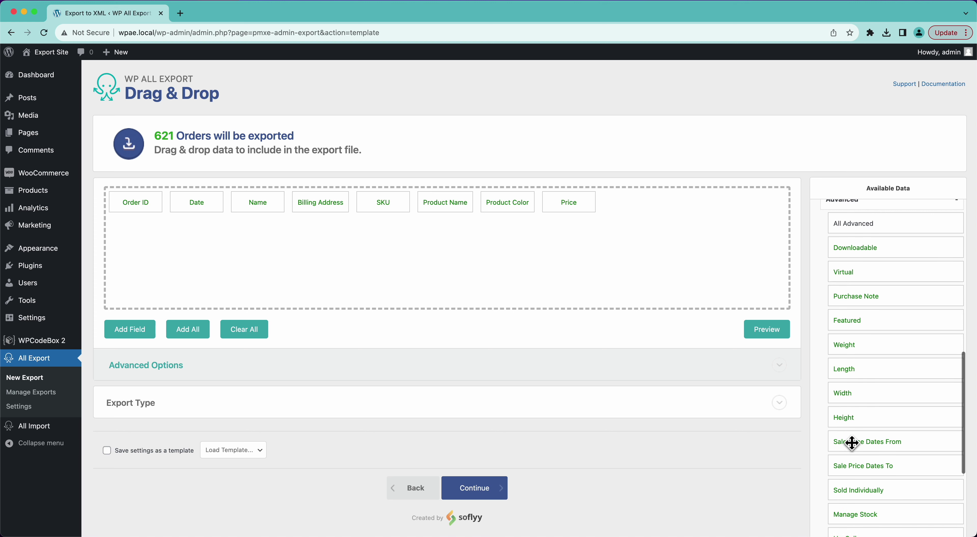
scroll(864, 471, down, 8)
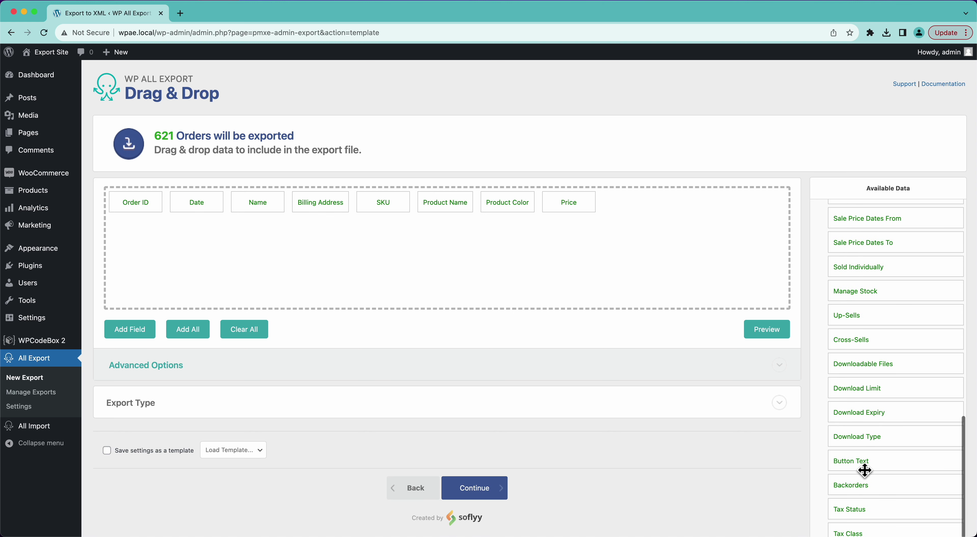
scroll(865, 470, up, 10)
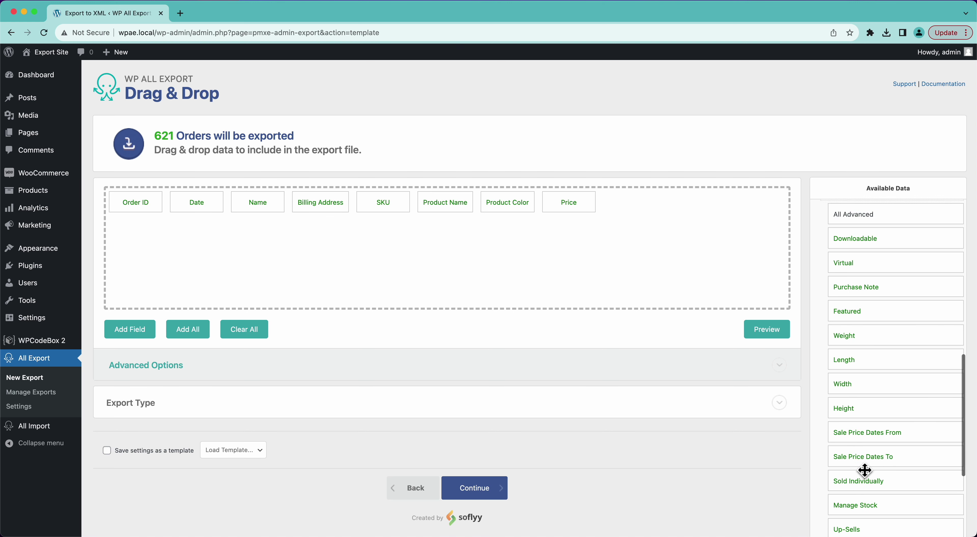
scroll(841, 372, up, 8)
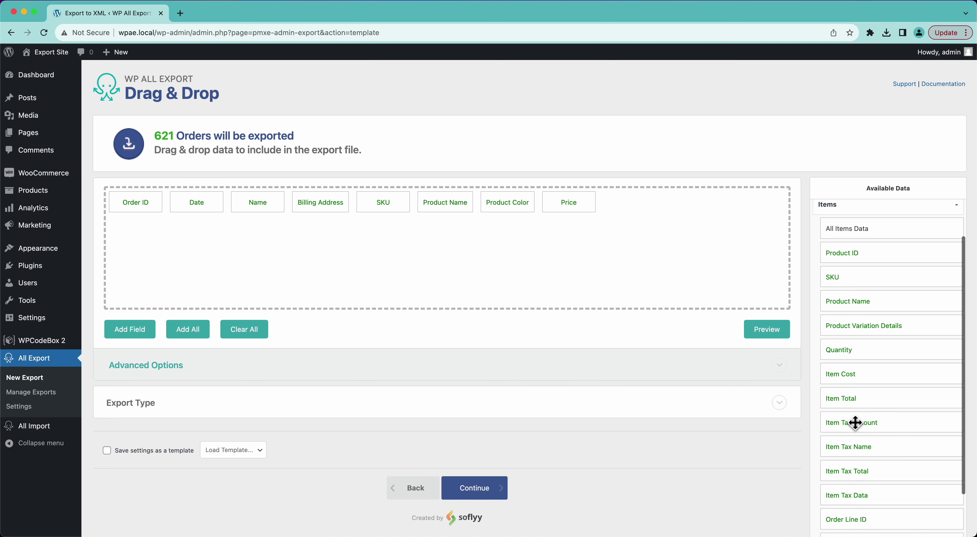
click(853, 211)
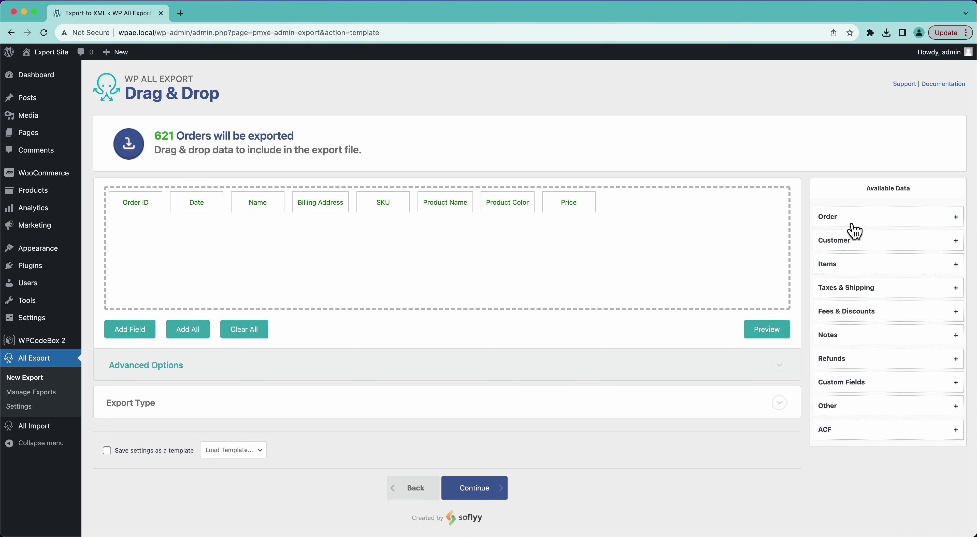
Step: Examine the fields available in the Taxes & Shipping and Fees & Discounts data groups
click(850, 289)
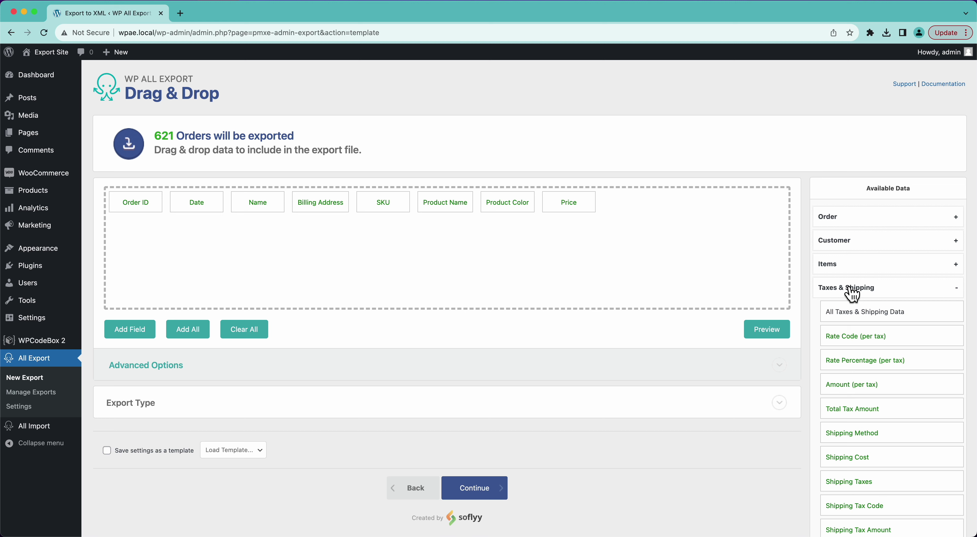
click(852, 291)
click(847, 320)
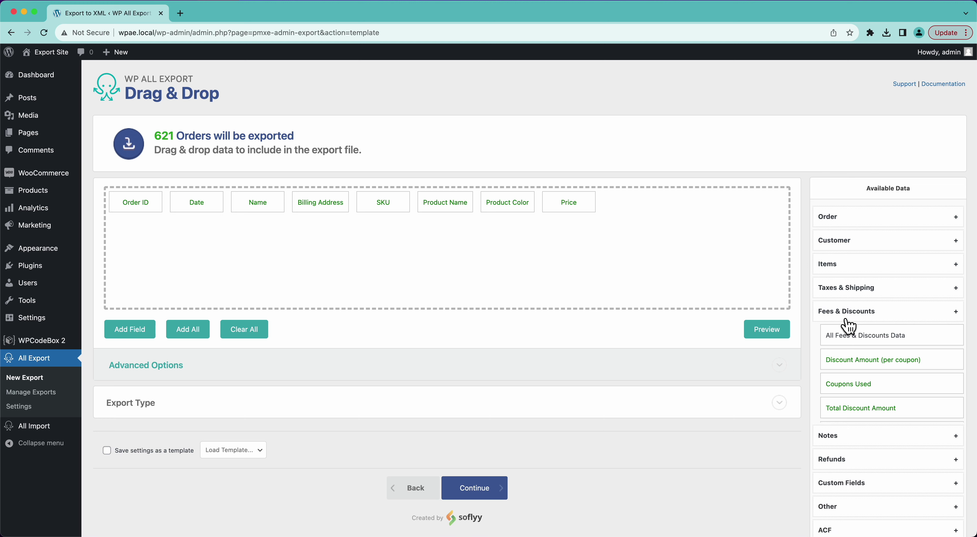
click(848, 319)
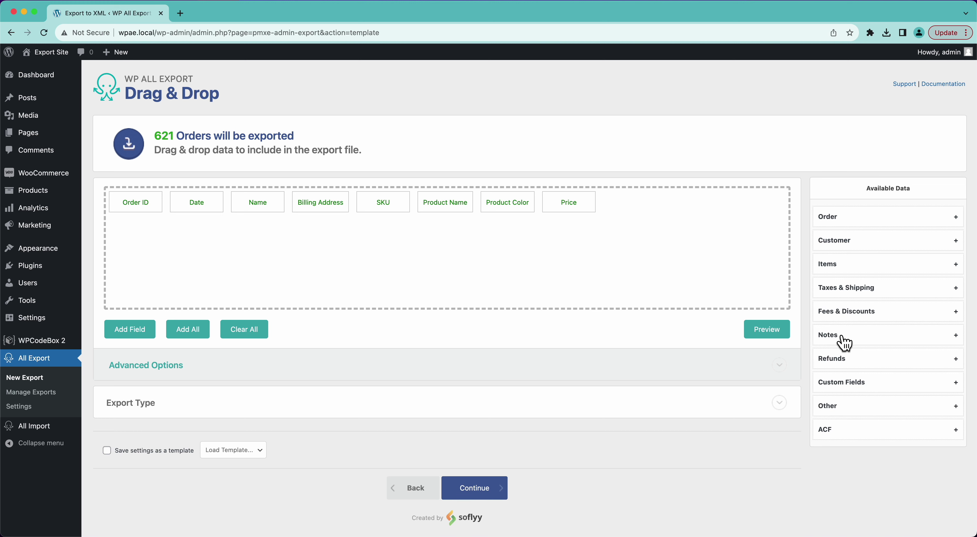
click(850, 317)
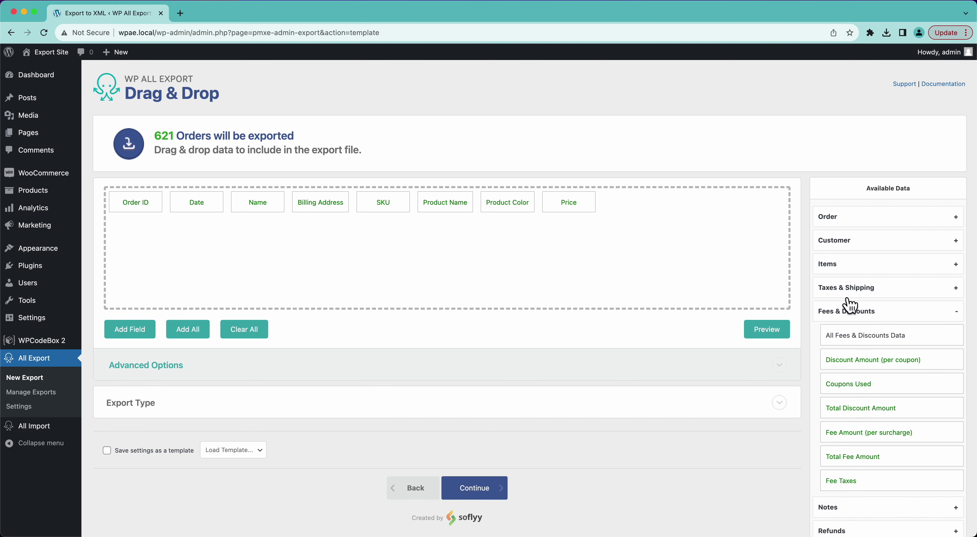
click(844, 319)
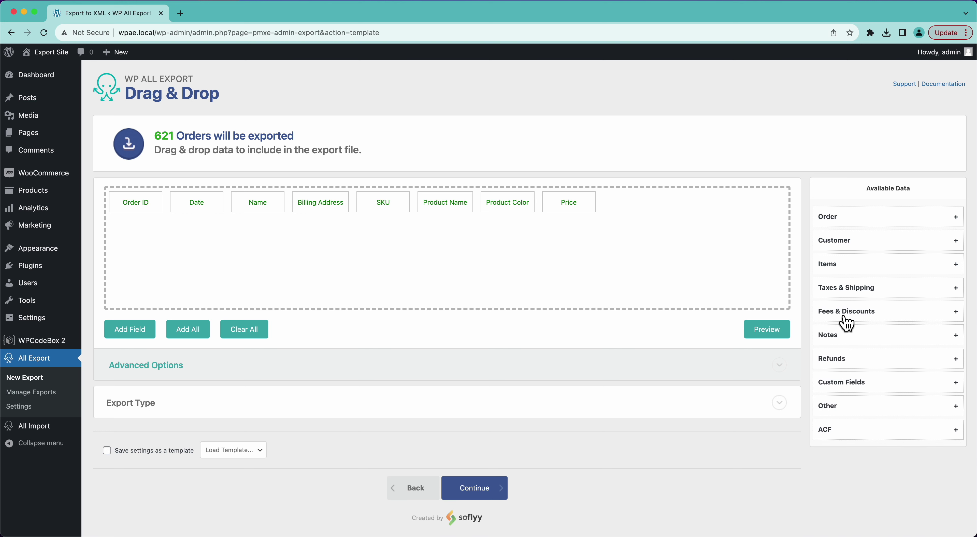
Step: Examine the fields available in the Notes, Refunds and Other data groups
click(858, 339)
click(859, 341)
click(868, 365)
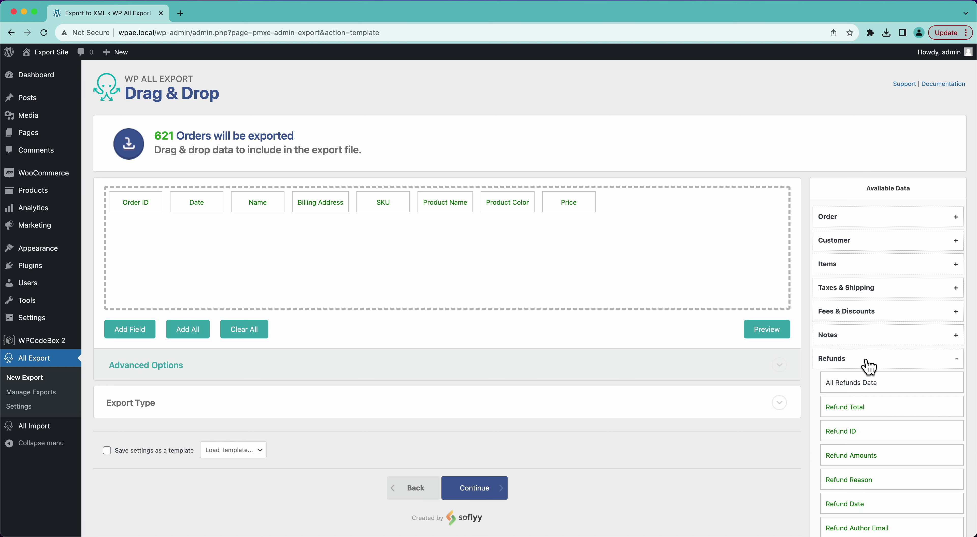
click(868, 365)
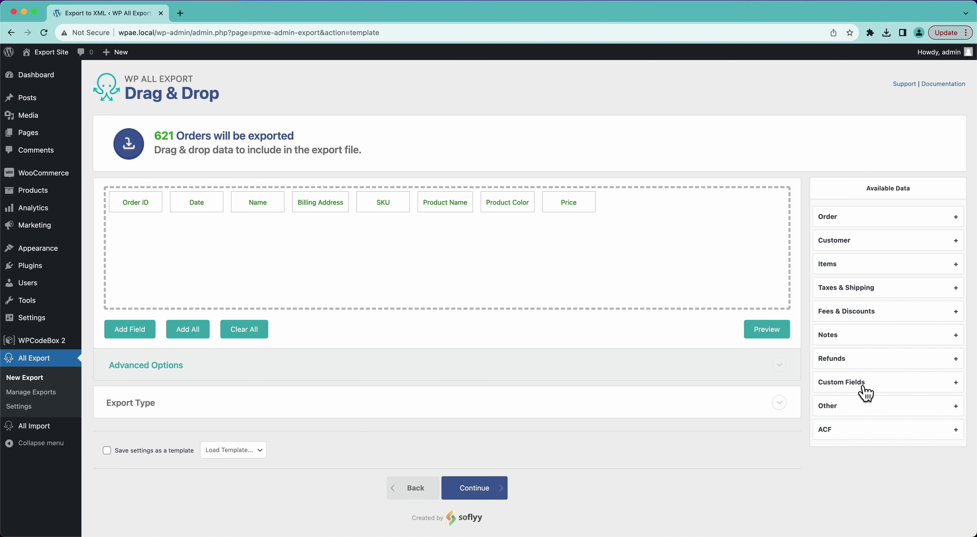
click(842, 416)
scroll(839, 415, down, 5)
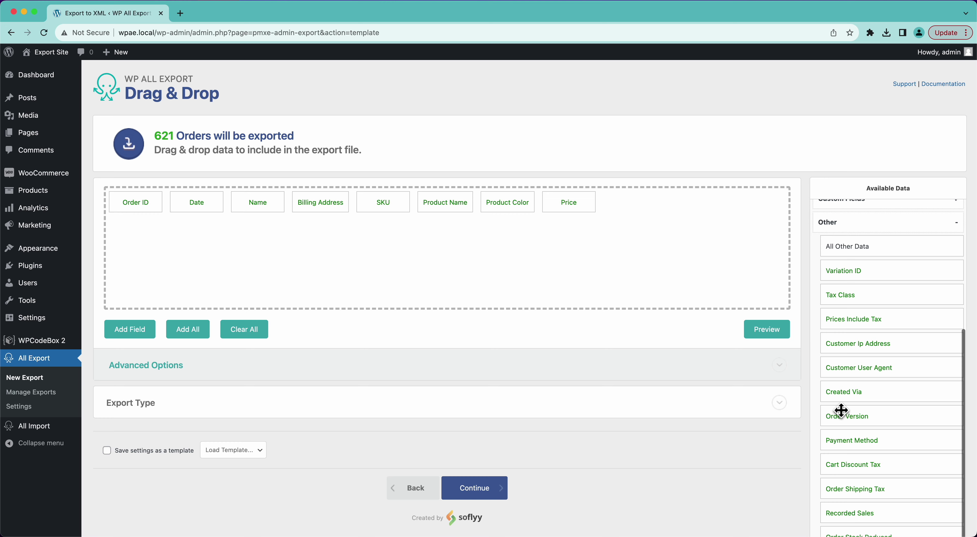
scroll(861, 413, down, 5)
scroll(861, 414, up, 5)
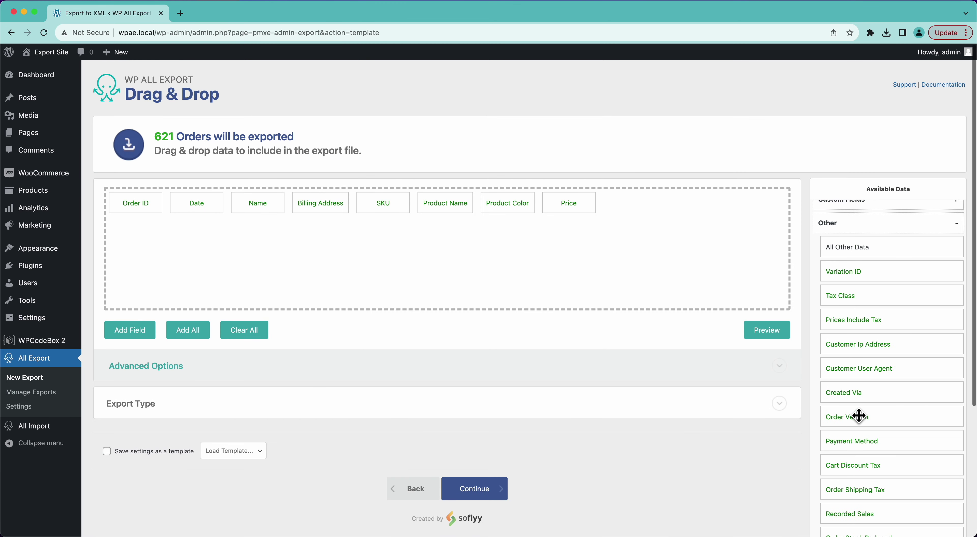
click(853, 227)
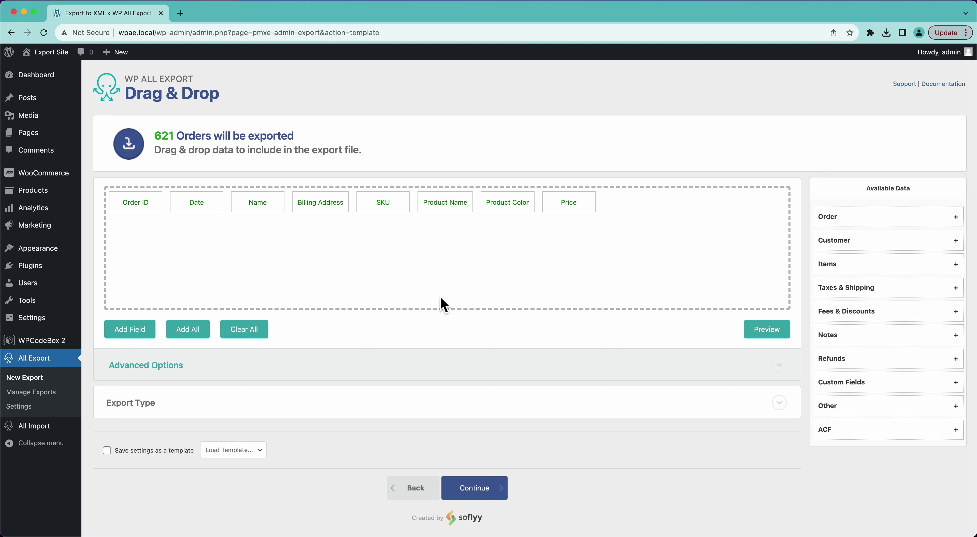
Step: Show the export's Advanced Options and preview the orders with each product in its own row
click(172, 370)
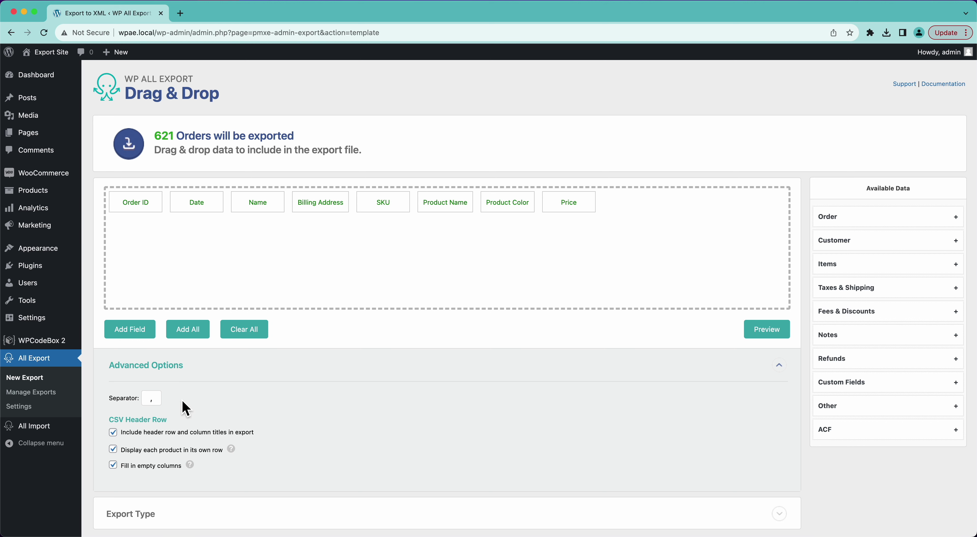
click(756, 329)
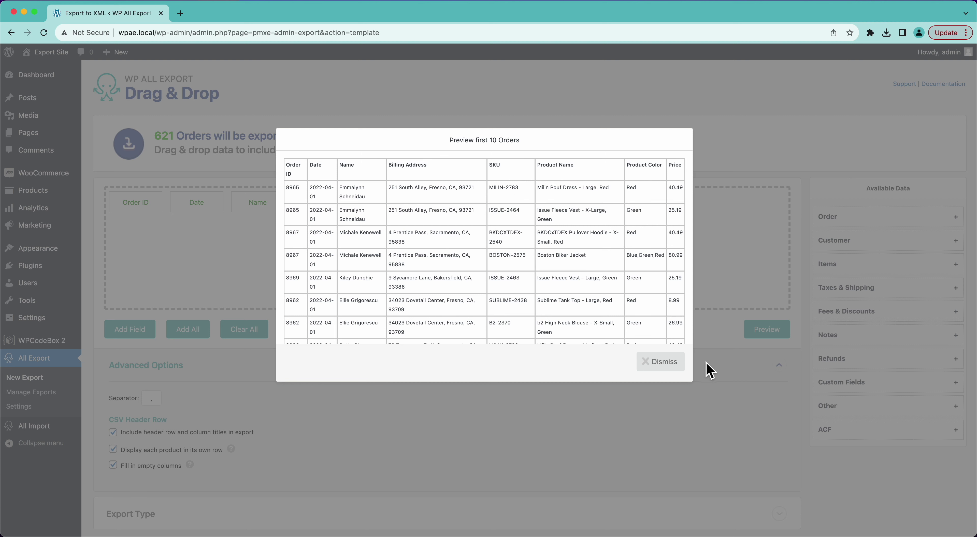
click(667, 363)
Step: Preview the orders with Display each product in its own row turned off, and re-enable that option
click(141, 451)
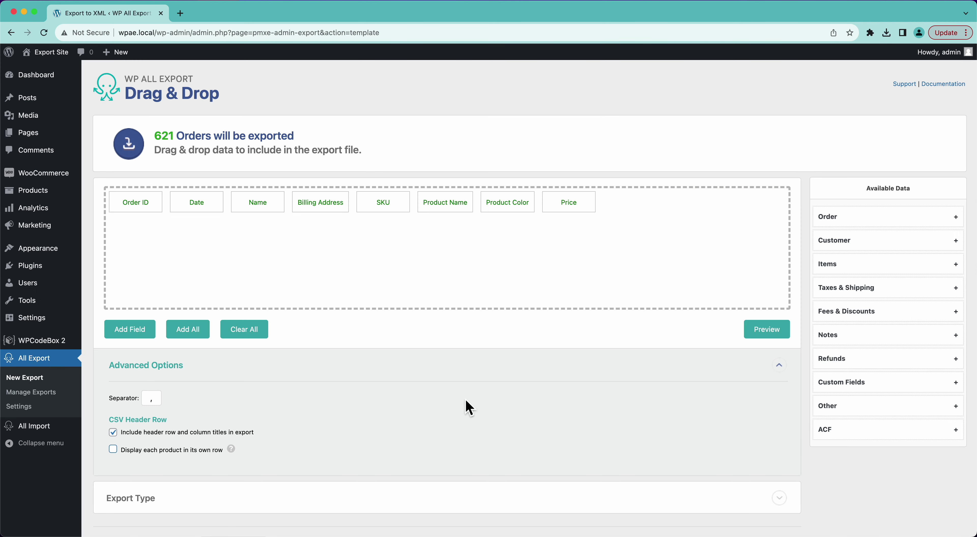
click(763, 336)
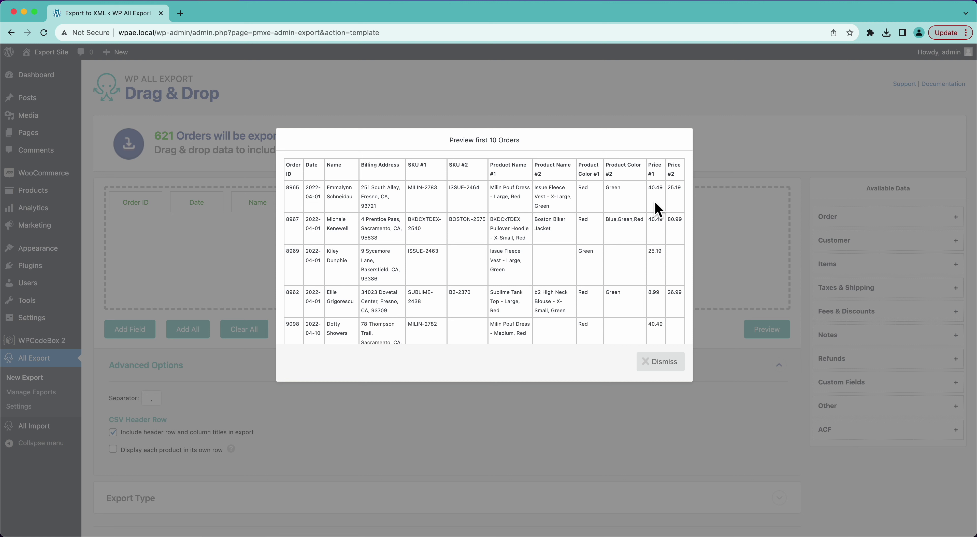
click(658, 363)
click(113, 450)
scroll(114, 448, down, 1)
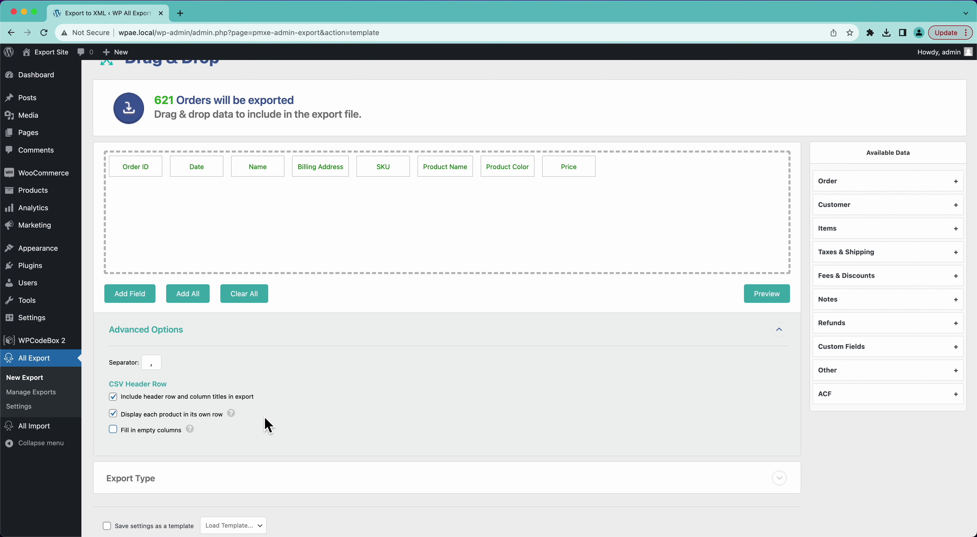
Step: Preview the orders with each product in its own row, and turn on Fill in empty columns
click(768, 292)
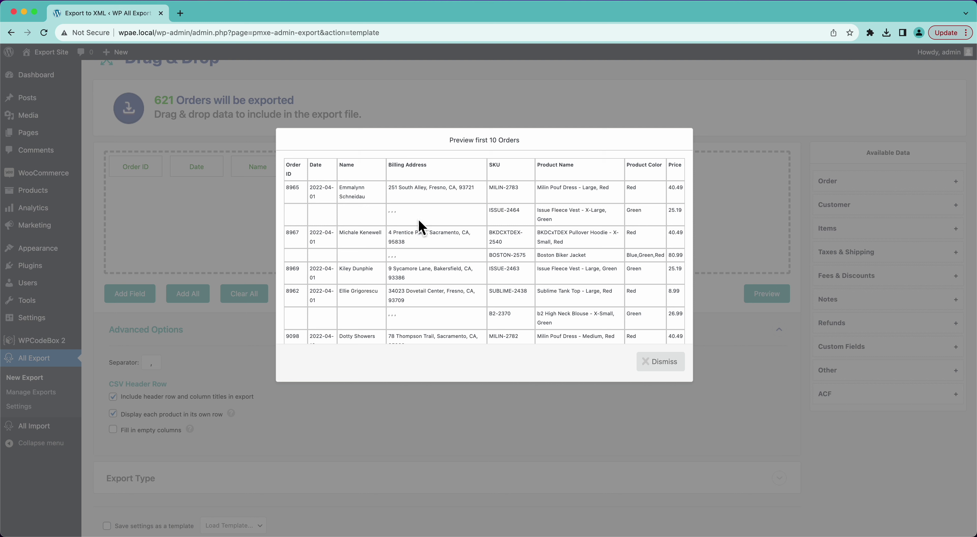
scroll(447, 237, down, 5)
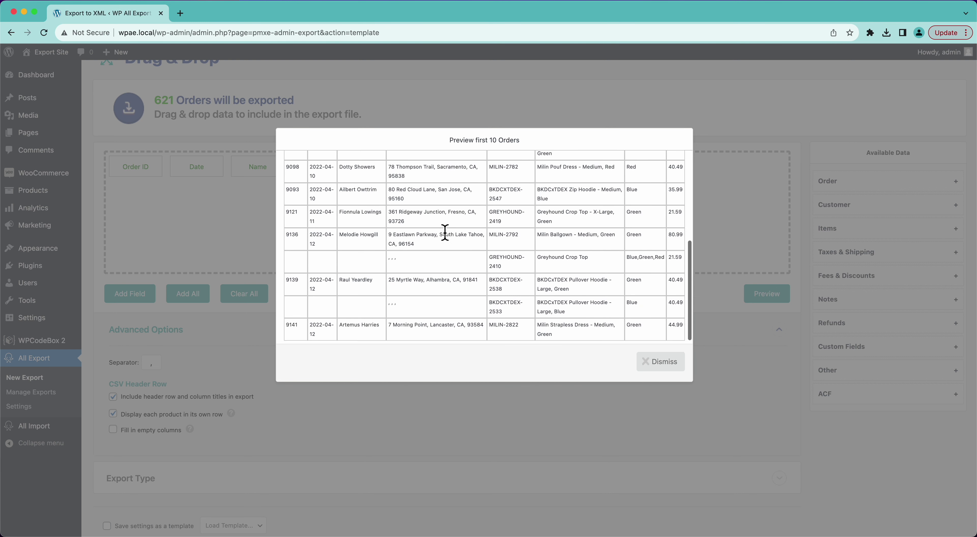
scroll(421, 201, up, 5)
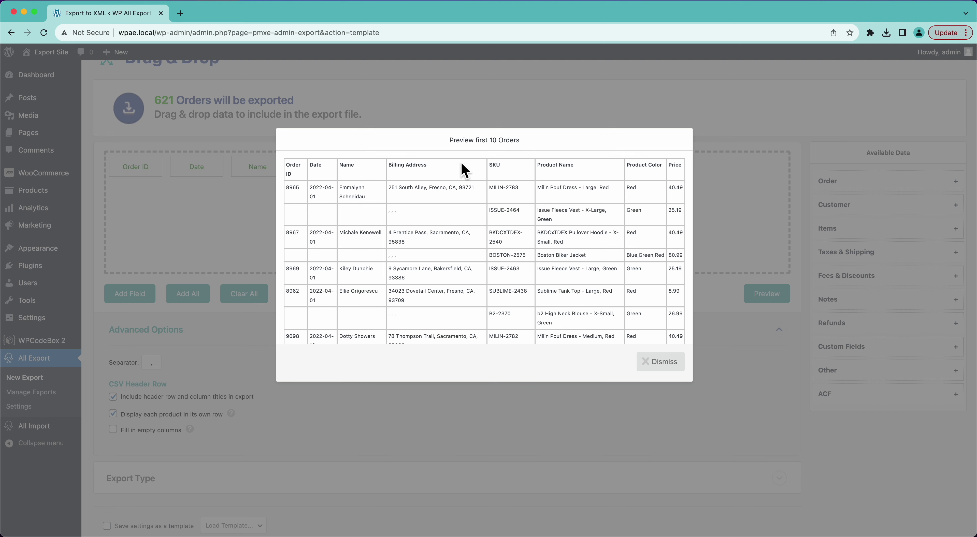
click(660, 362)
click(113, 429)
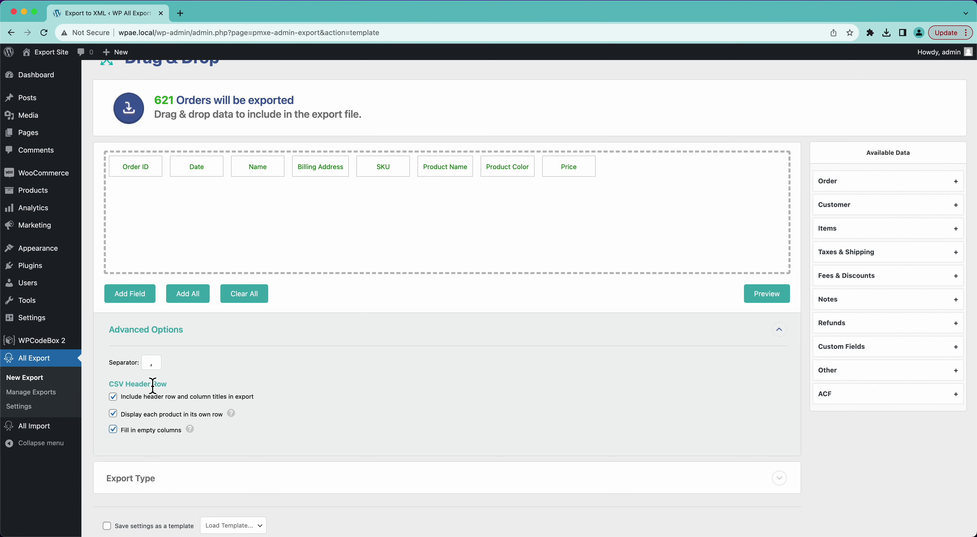
click(175, 334)
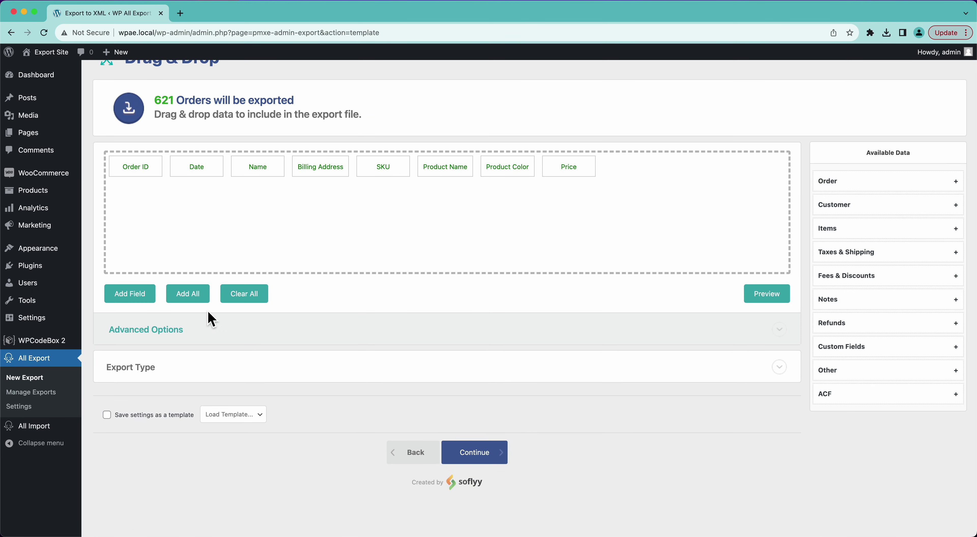
Step: Show the Export Type settings and examine the available spreadsheet file formats, keeping CSV File
click(186, 368)
scroll(186, 368, down, 4)
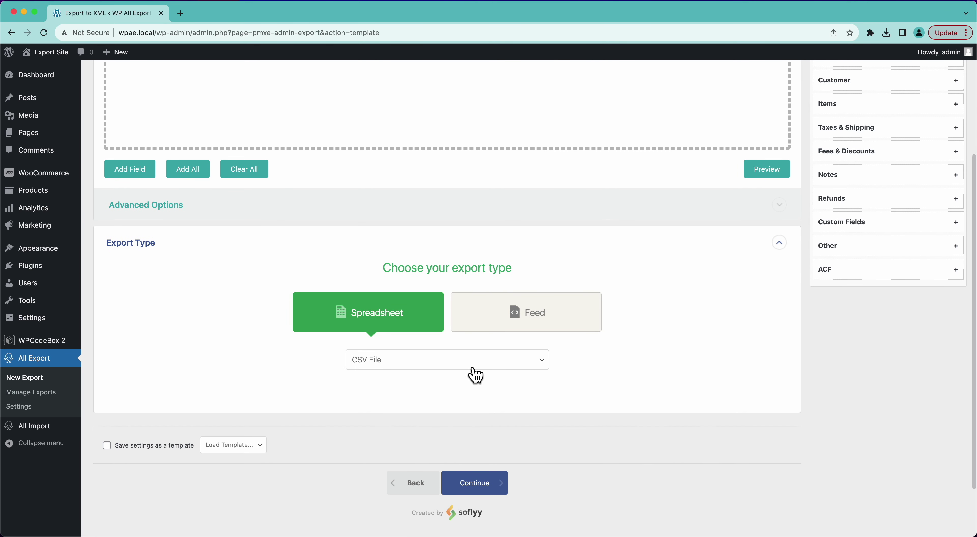
click(414, 359)
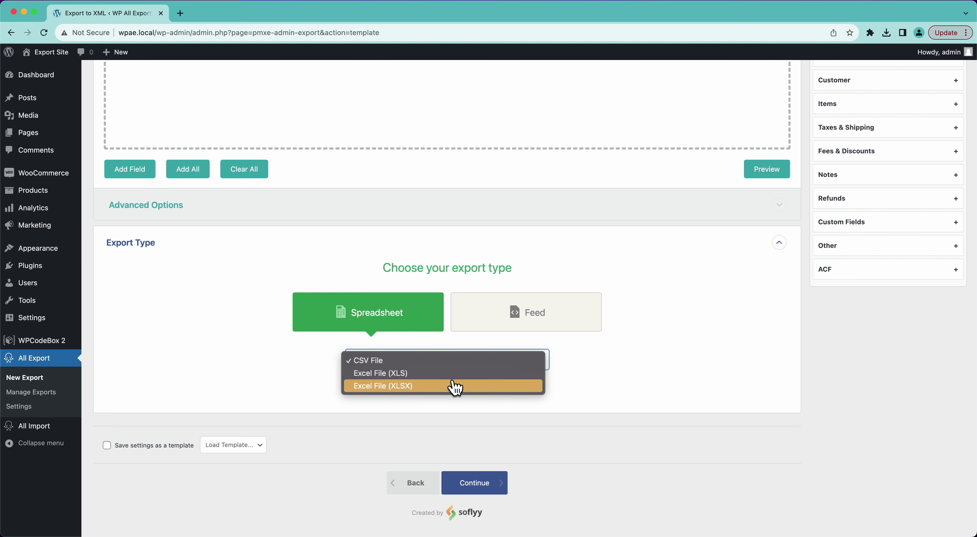
click(618, 387)
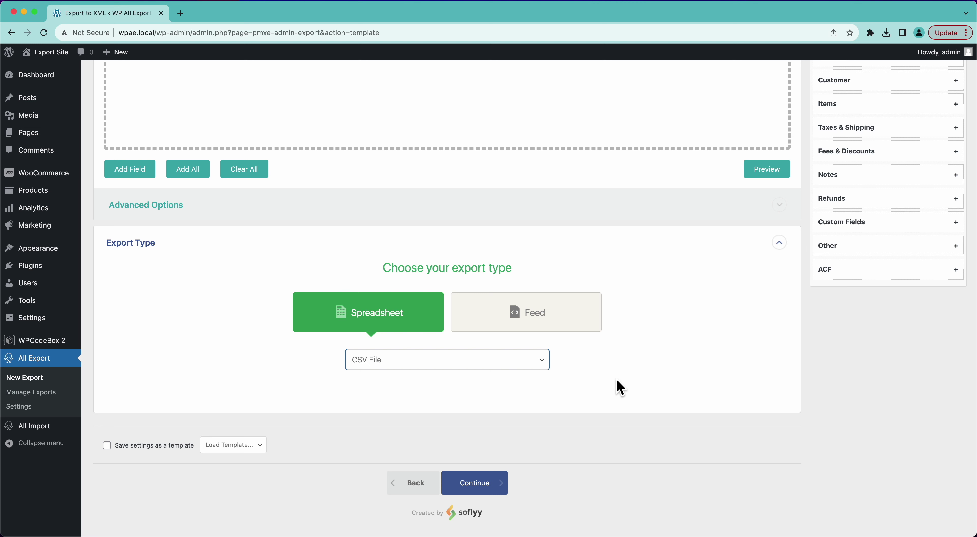
Step: Switch the export type to Feed and choose the custom XML feed
click(490, 314)
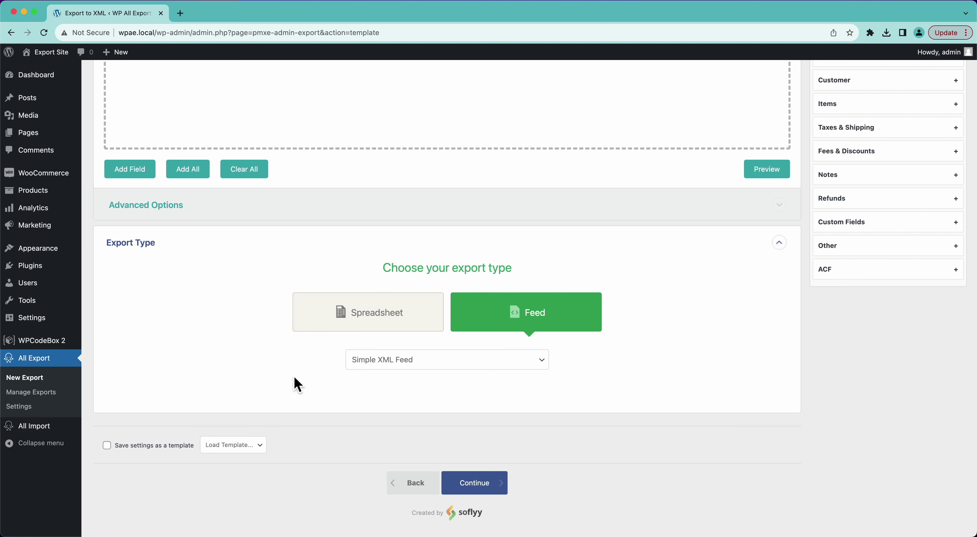
scroll(440, 262, up, 5)
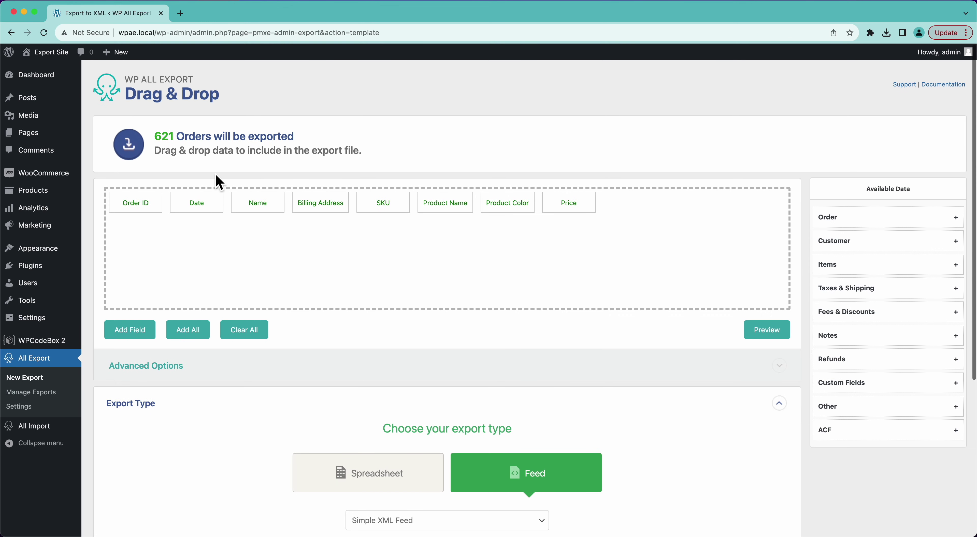
scroll(518, 253, down, 5)
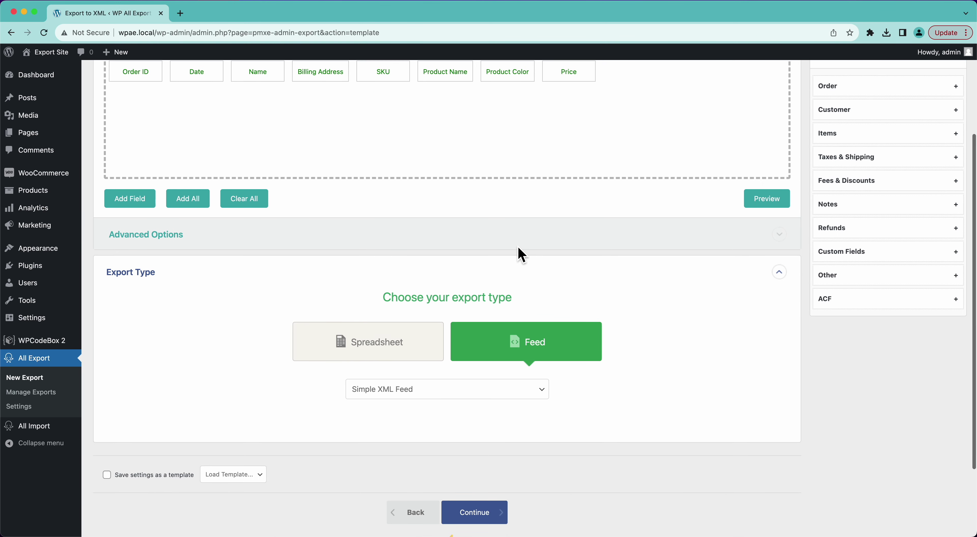
click(398, 395)
click(387, 403)
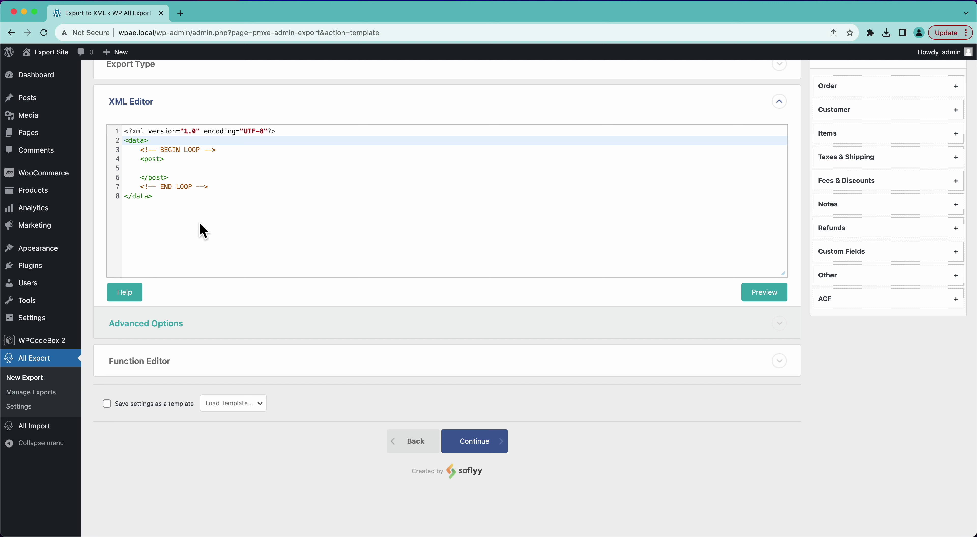
Step: Examine the default template in the XML Editor and the topics in its Custom XML Feeds help
click(161, 176)
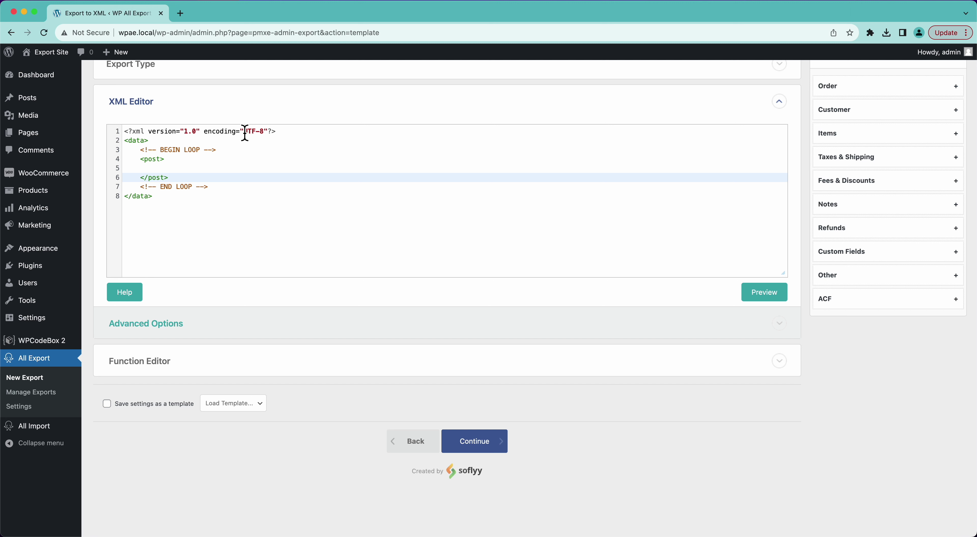
click(298, 132)
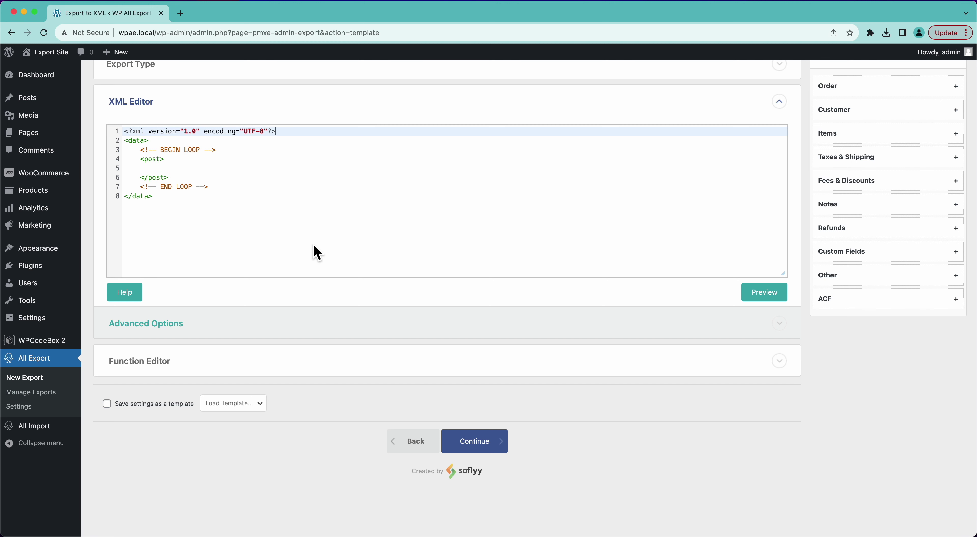
click(116, 298)
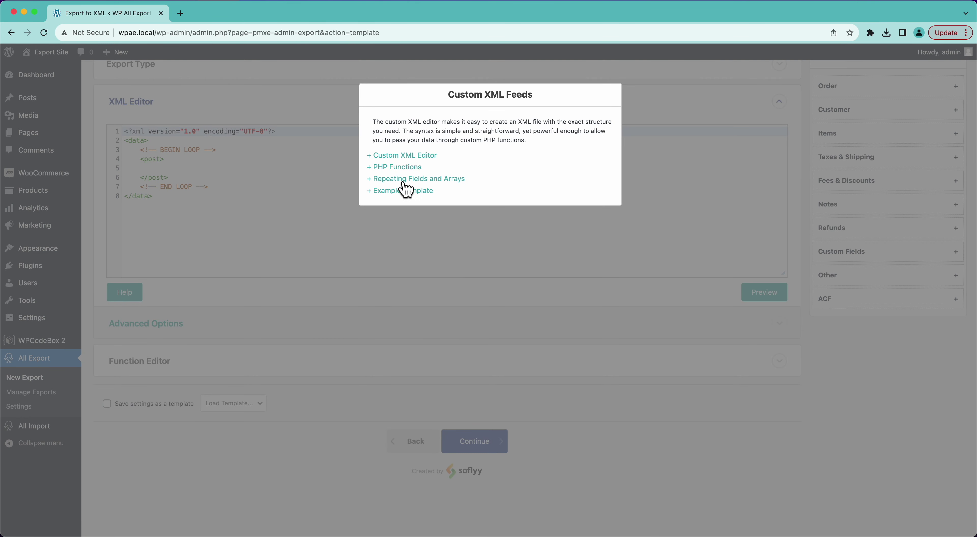
click(401, 239)
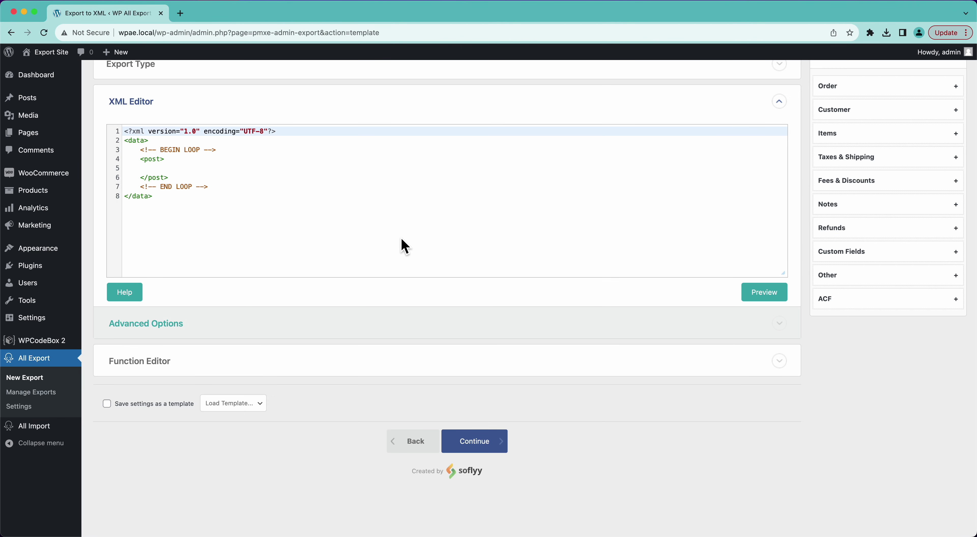
Step: Switch the export type back to Spreadsheet with CSV File, and continue to the Export Settings
scroll(404, 245, up, 3)
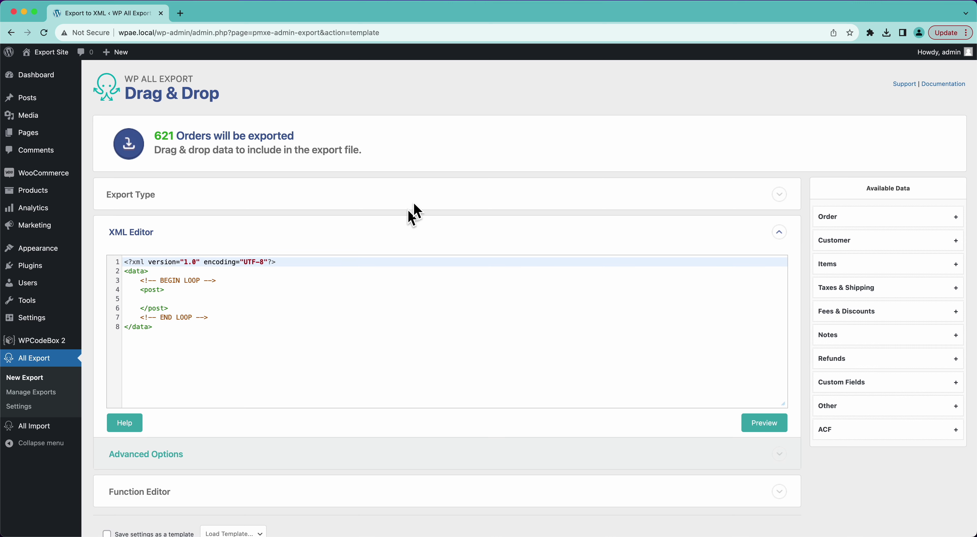
click(414, 206)
click(399, 279)
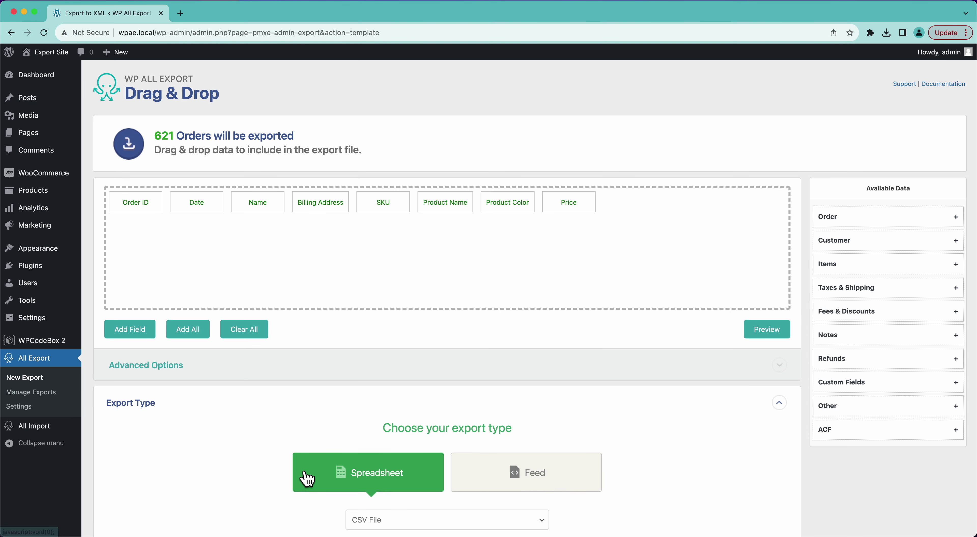
scroll(394, 396, down, 5)
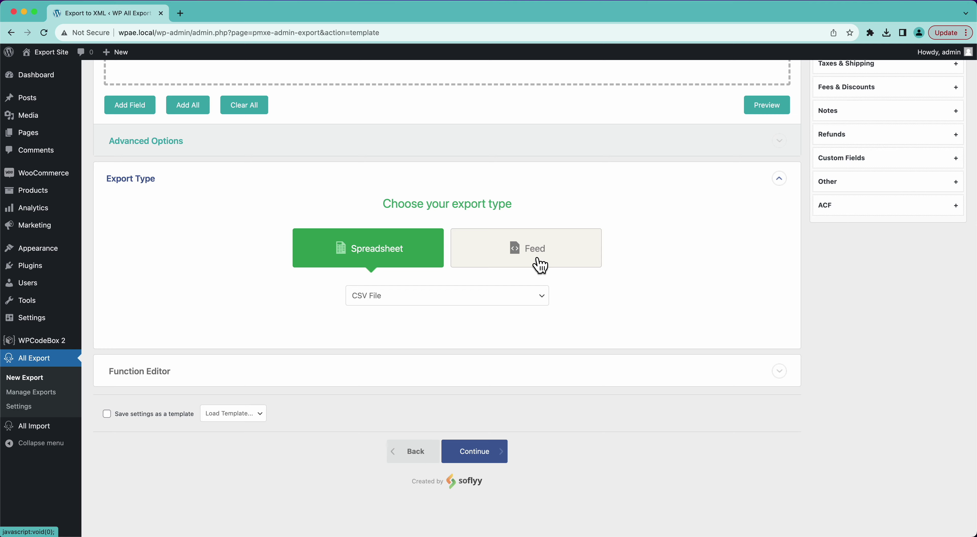
scroll(535, 433, up, 5)
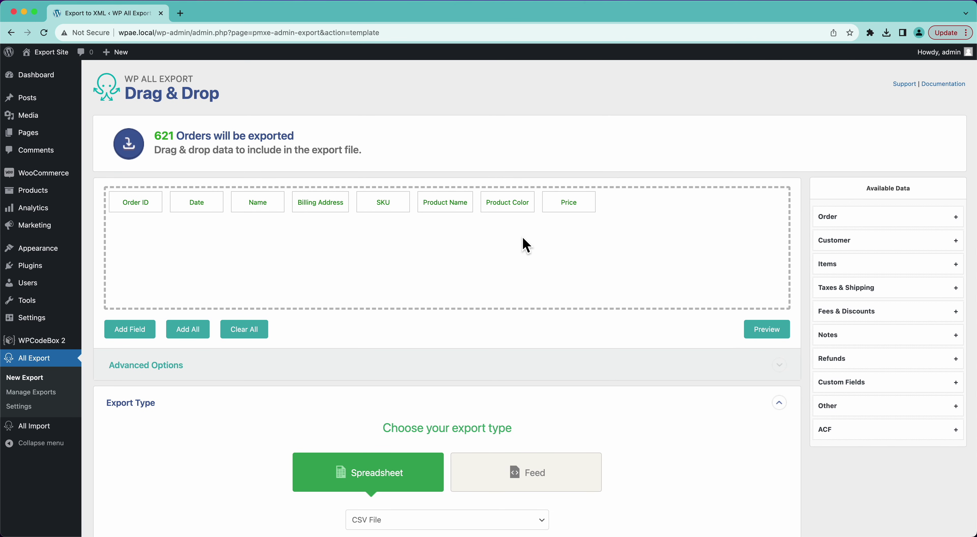
scroll(525, 244, down, 6)
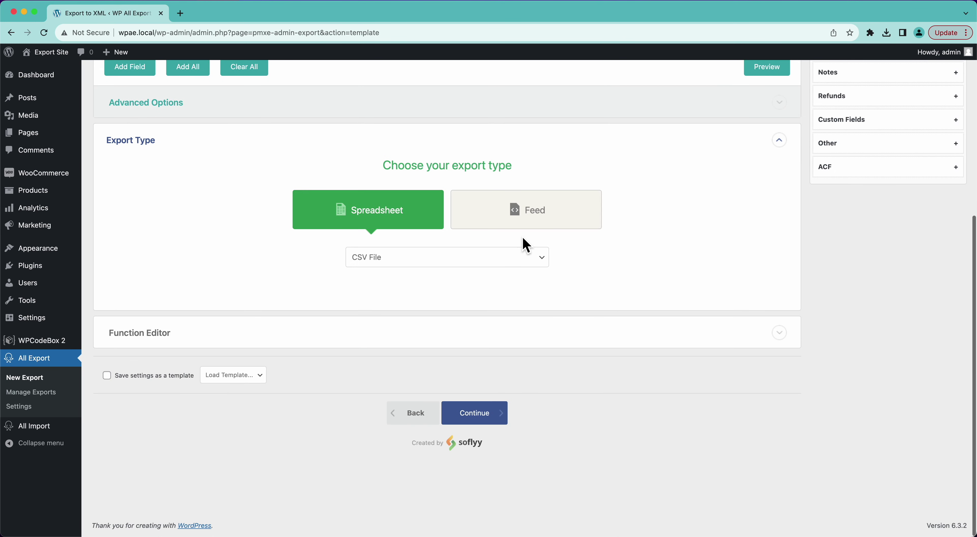
click(474, 415)
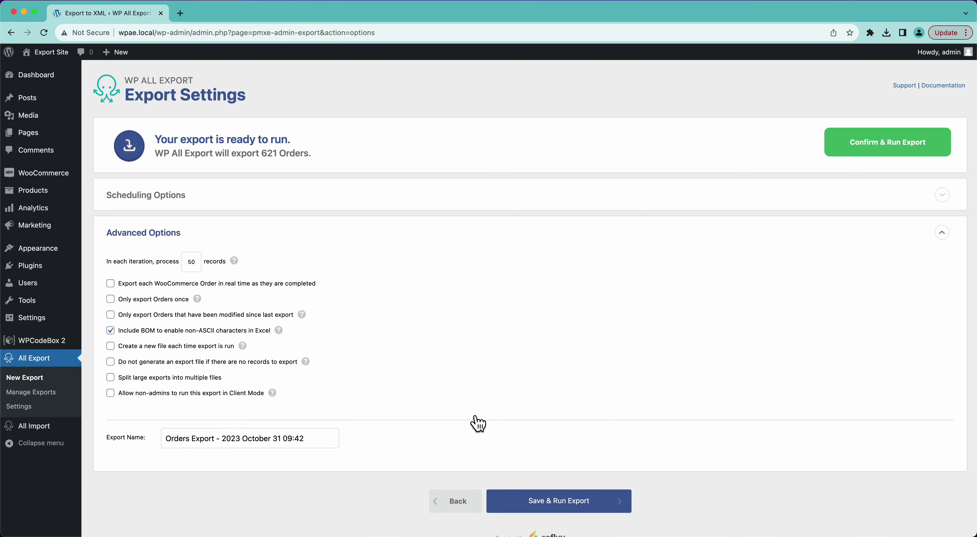
Step: Set the export to Automatic Scheduling every week on Monday at 12:00am
click(159, 196)
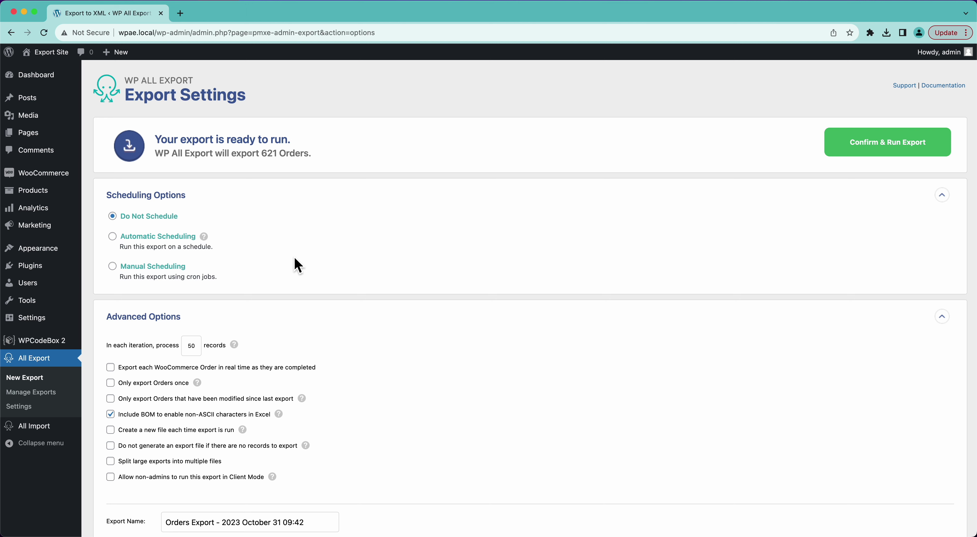
click(115, 242)
click(142, 283)
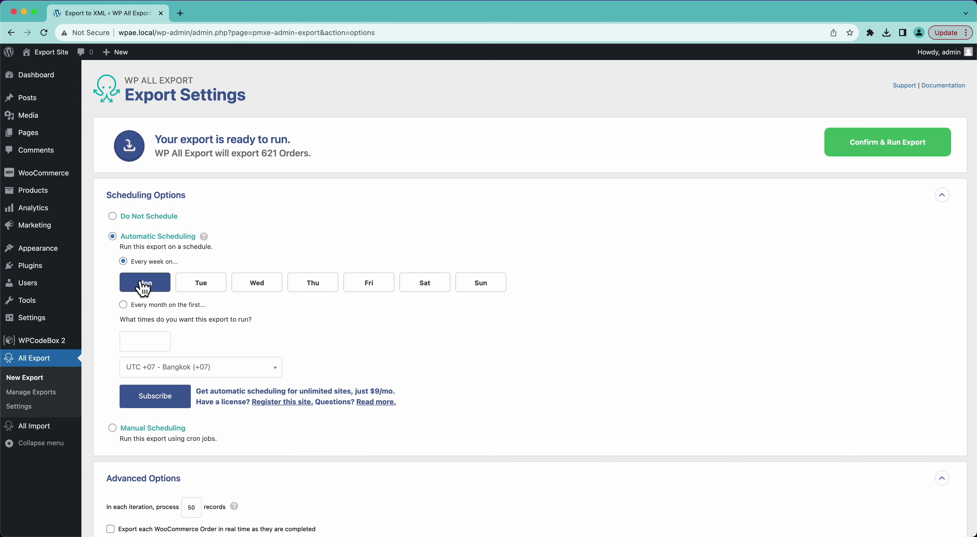
click(139, 345)
click(136, 359)
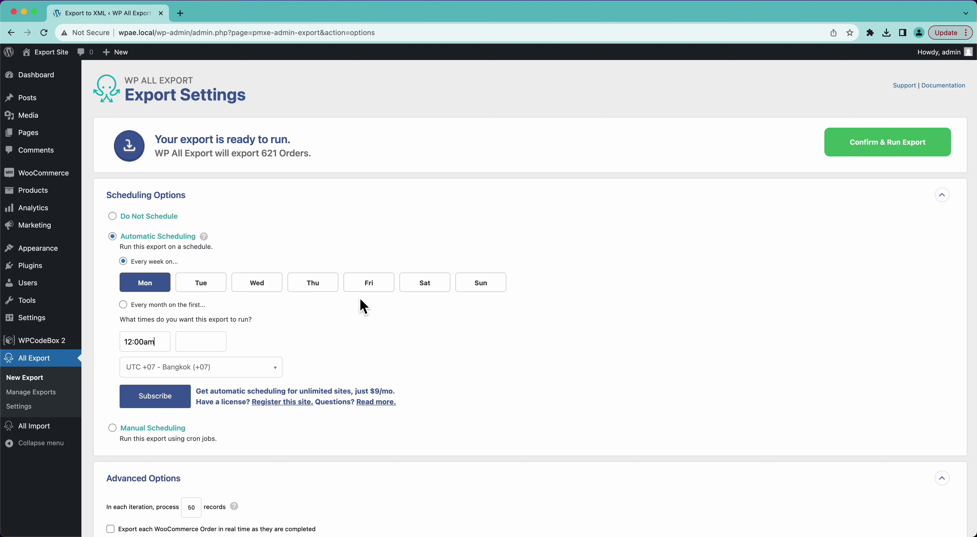
Step: Examine the Manual Scheduling URLs, and return the export's scheduling to Do Not Schedule
click(113, 429)
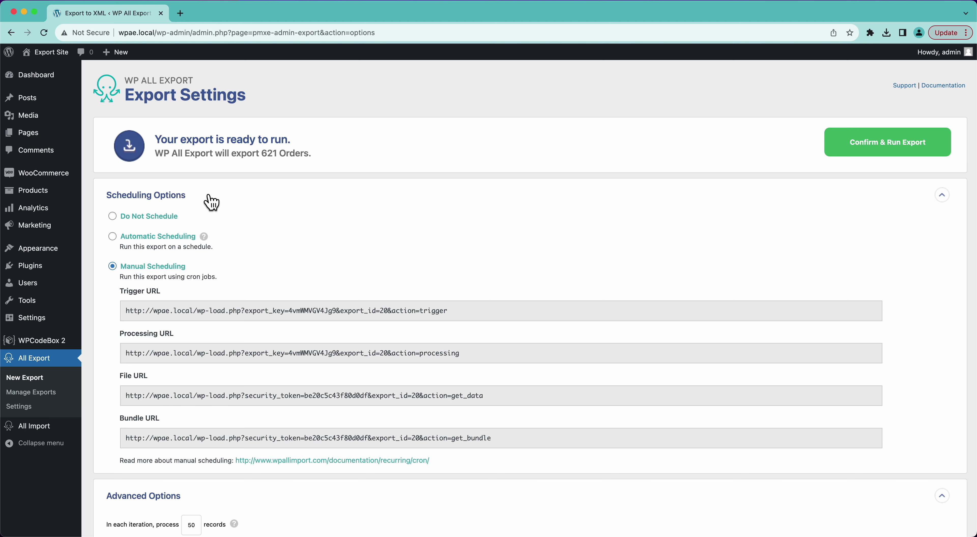
click(176, 239)
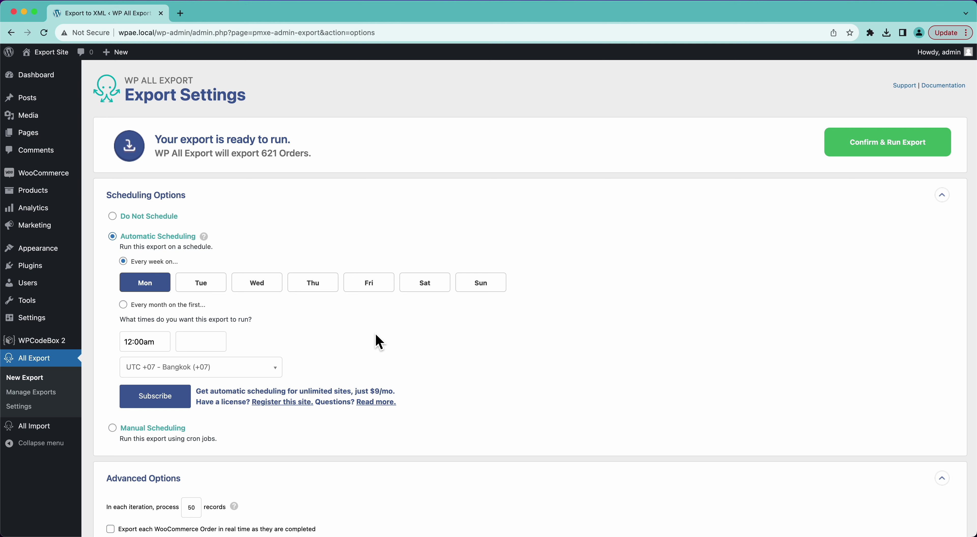
click(160, 217)
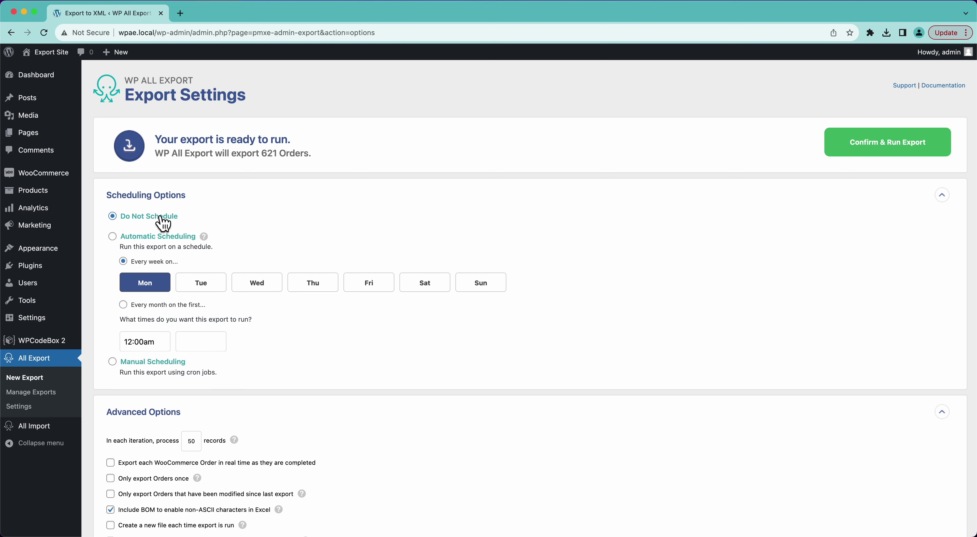
click(192, 197)
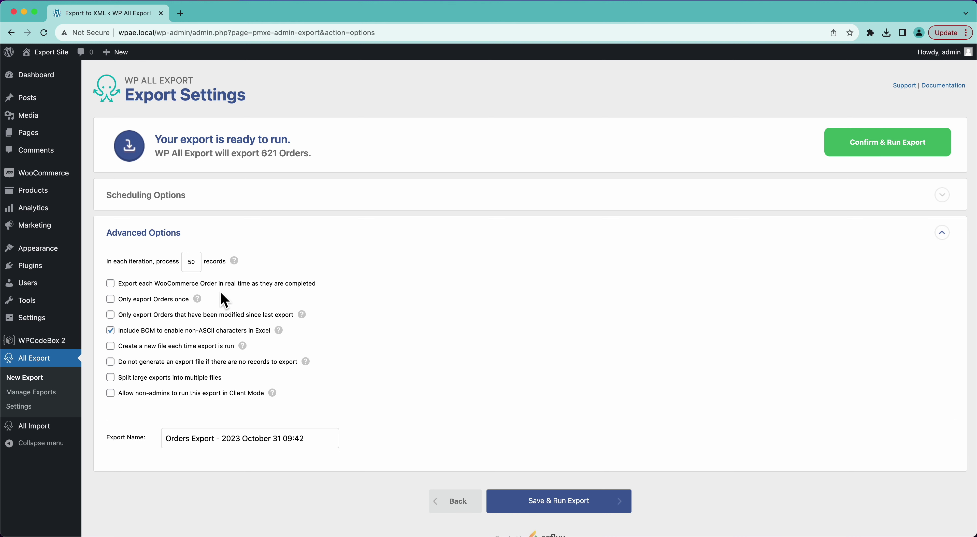
Step: Try the options for real-time order export and Only export Orders once, leaving both off
click(245, 284)
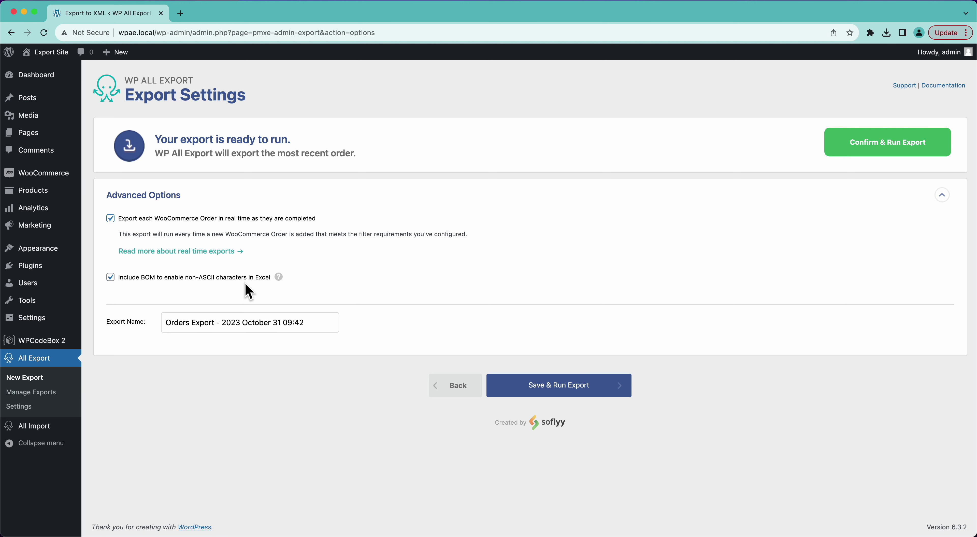
click(224, 218)
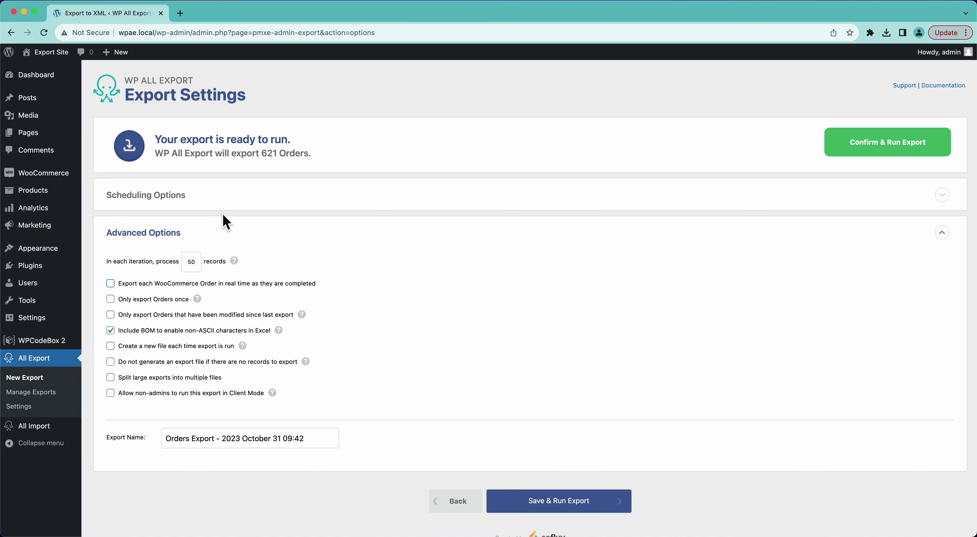
click(128, 301)
click(127, 301)
click(110, 329)
Step: Allow non-admins to run this export in Client Mode, and select Editor under Roles With Access in the All Export settings
click(109, 395)
super+click(22, 406)
click(234, 16)
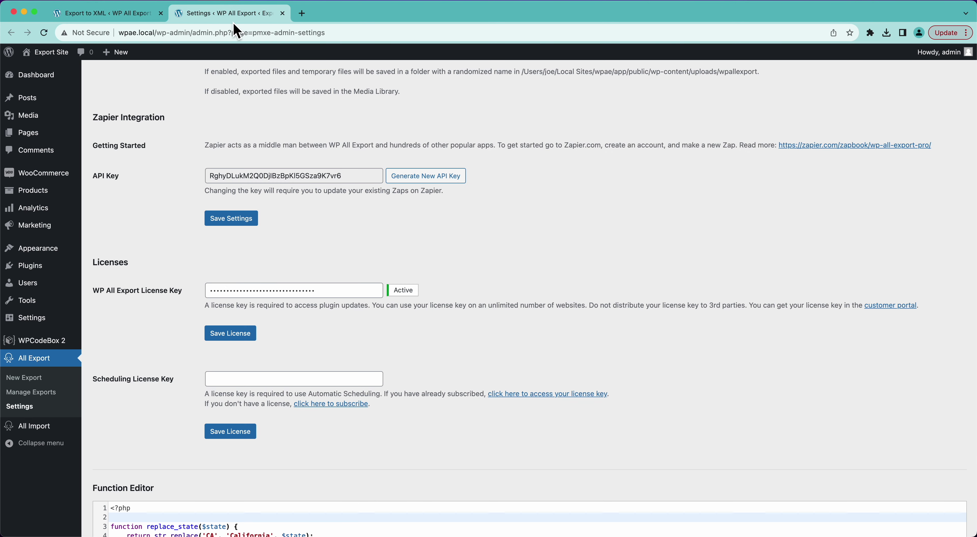
scroll(224, 273, down, 10)
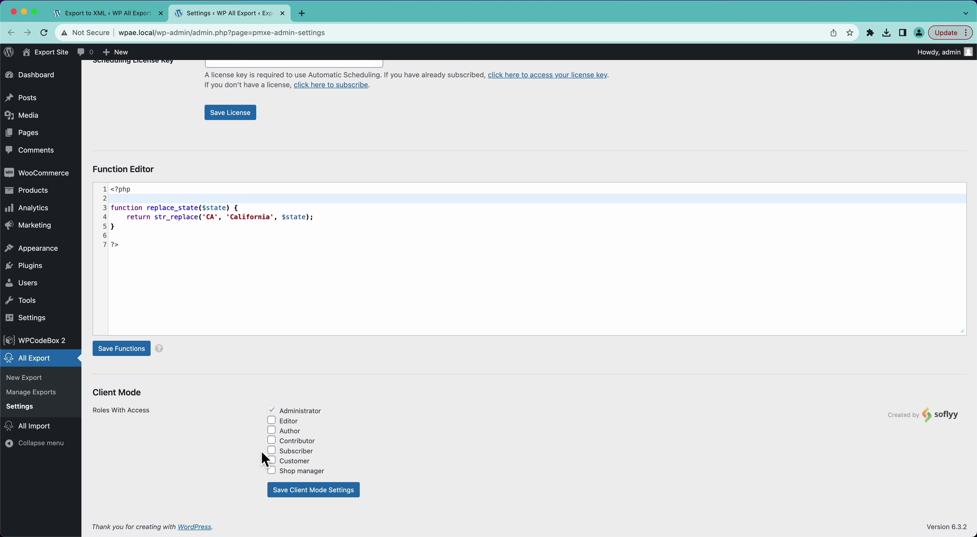
click(271, 420)
click(141, 15)
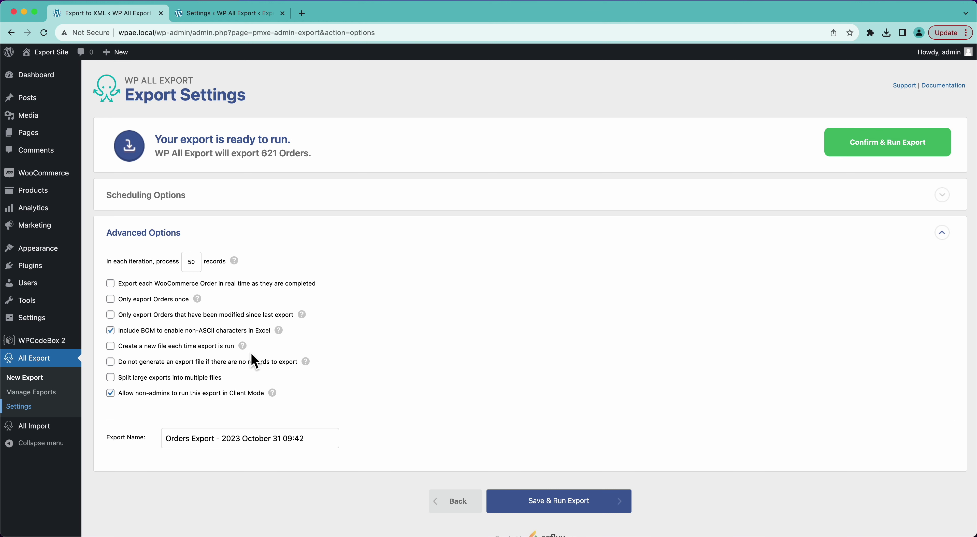
Step: Turn off the option allowing non-admins to run this export in Client Mode, and run the export
click(110, 395)
click(870, 156)
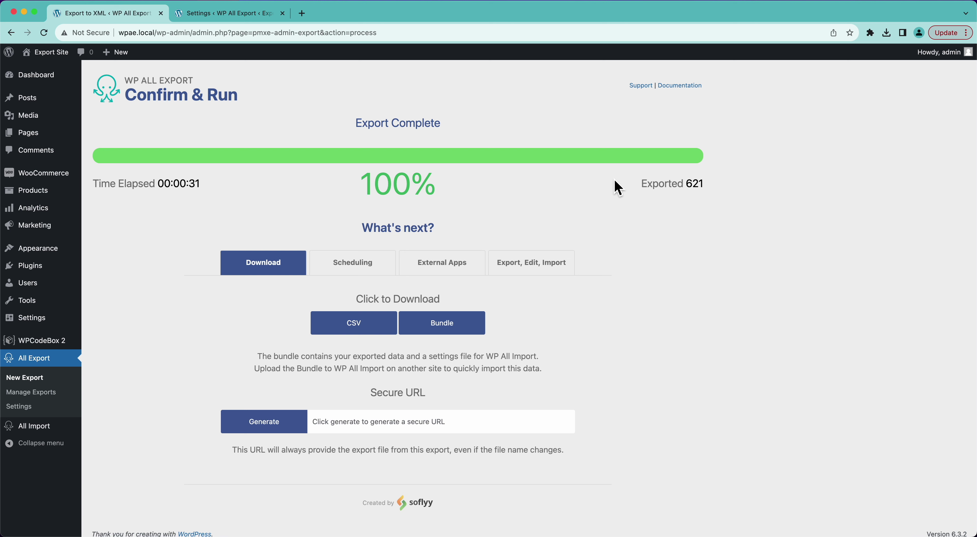
Step: Download the completed export as CSV, and open the file as a spreadsheet to examine its order columns and rows
click(384, 330)
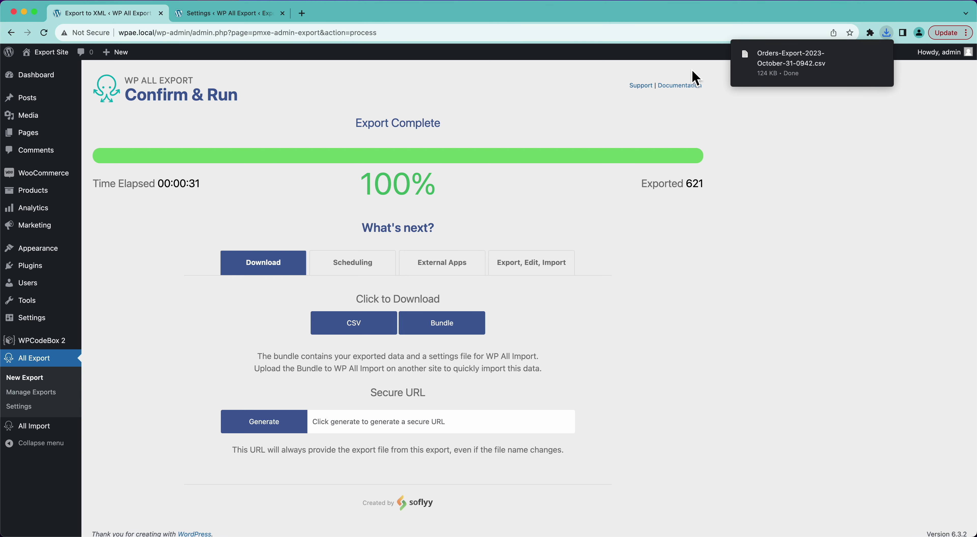
click(784, 61)
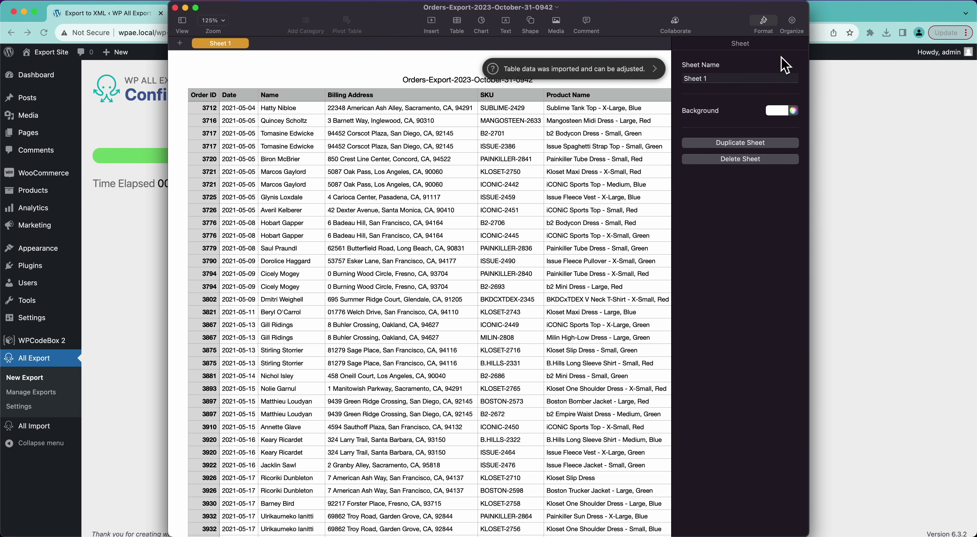
scroll(514, 181, right, 5)
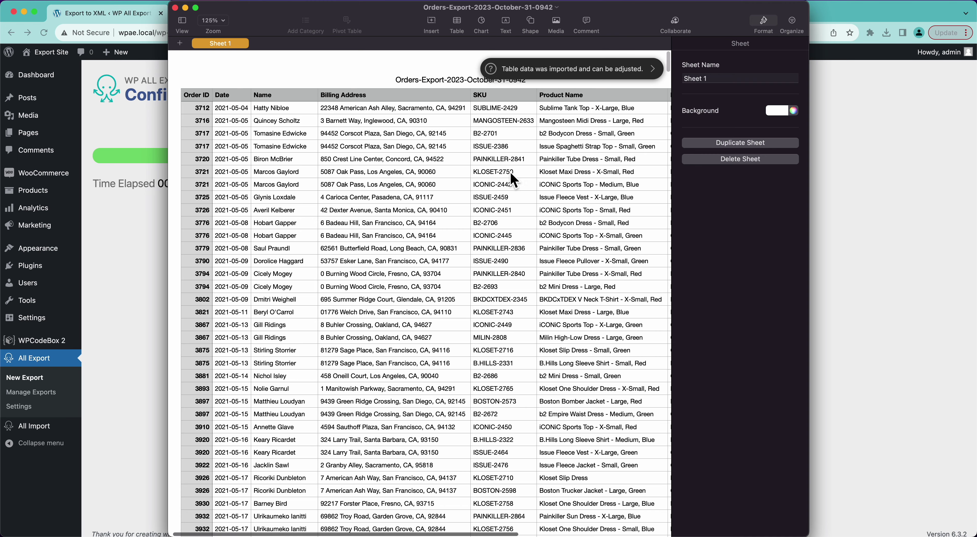
scroll(514, 180, right, 10)
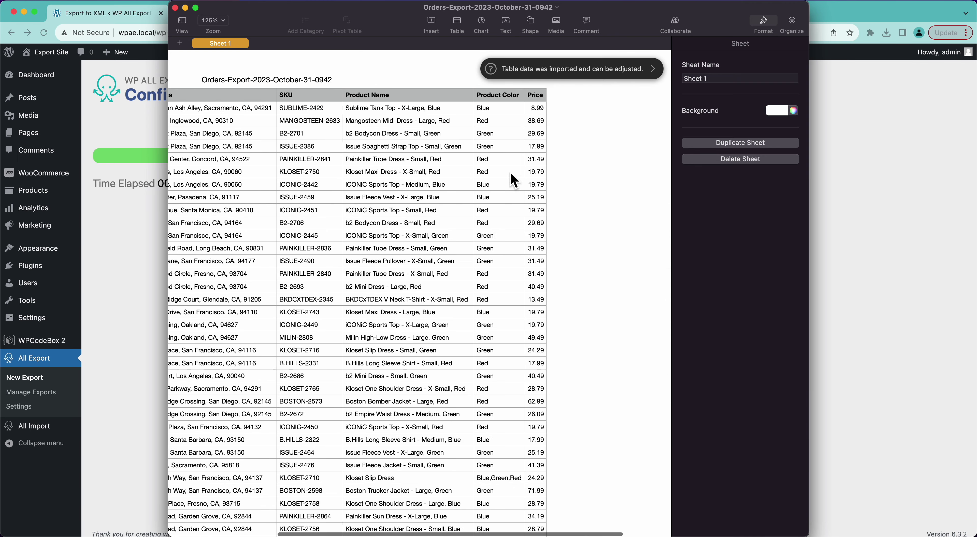
scroll(514, 180, left, 15)
scroll(514, 180, down, 15)
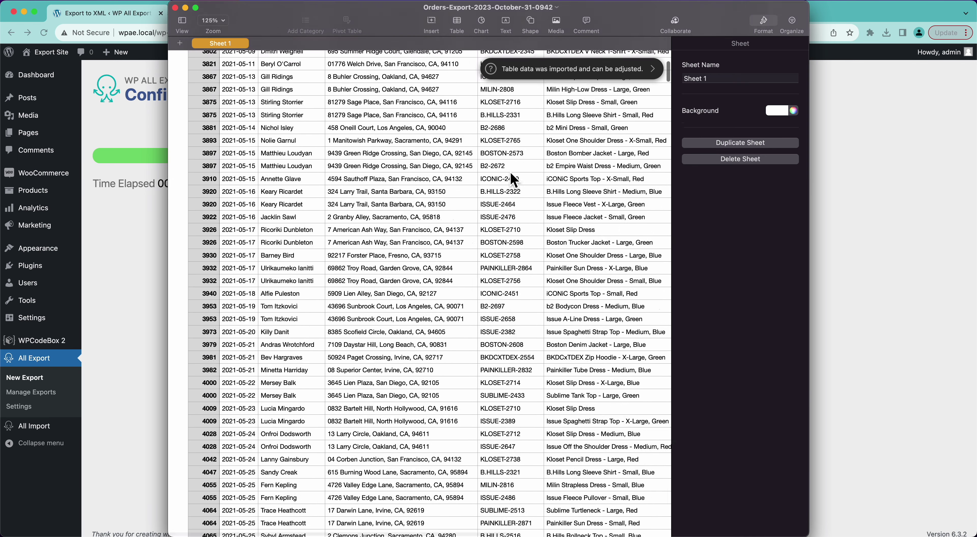
scroll(514, 180, up, 15)
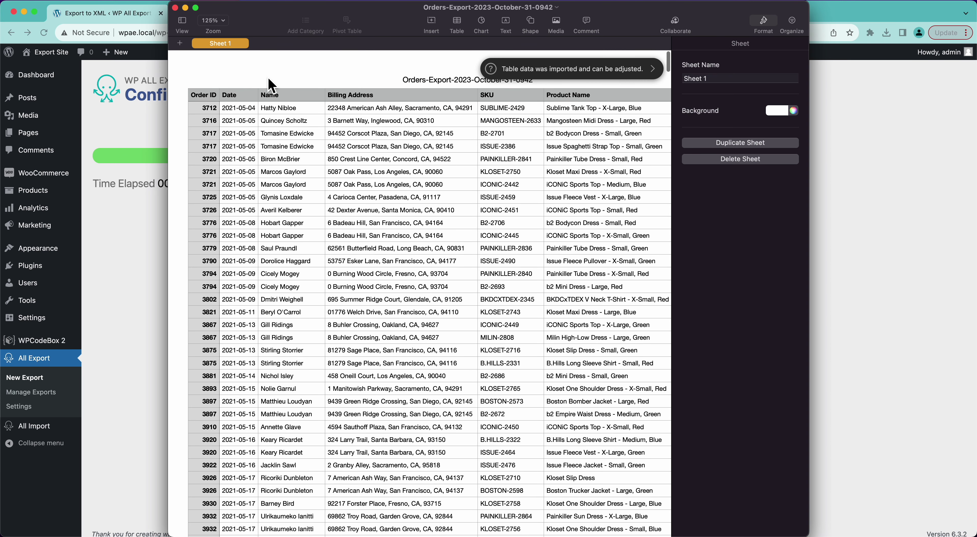
click(174, 7)
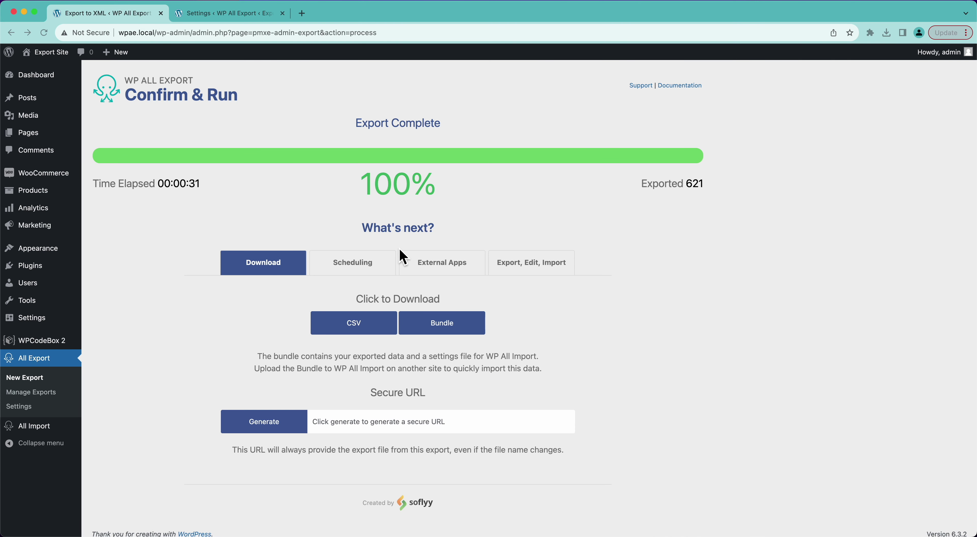
Step: Examine the Scheduling, External Apps, and Export, Edit, Import options offered for the completed export
click(355, 268)
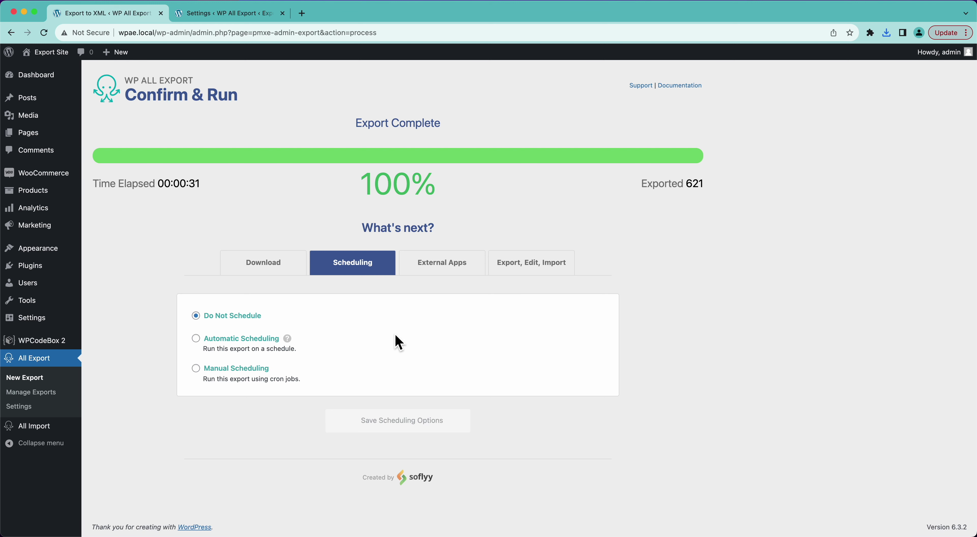
click(447, 274)
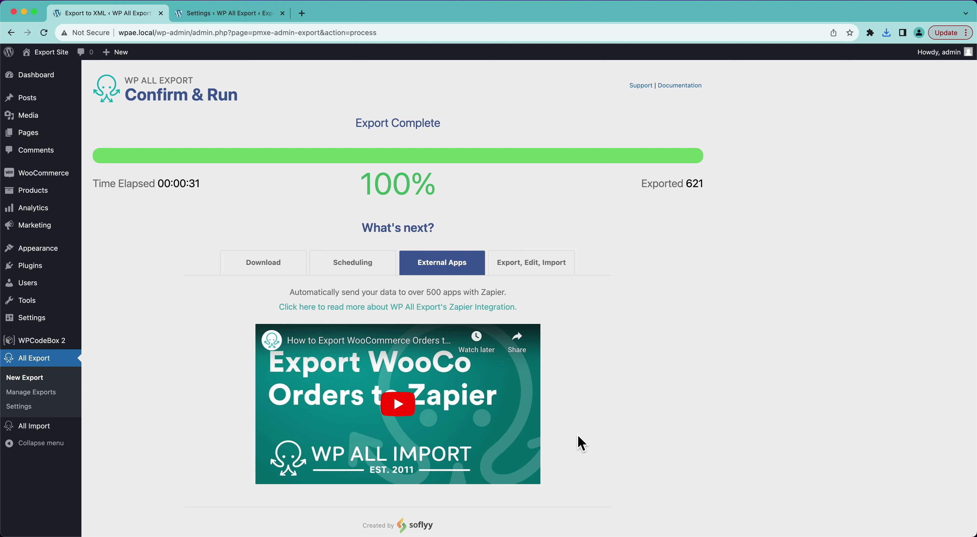
click(532, 264)
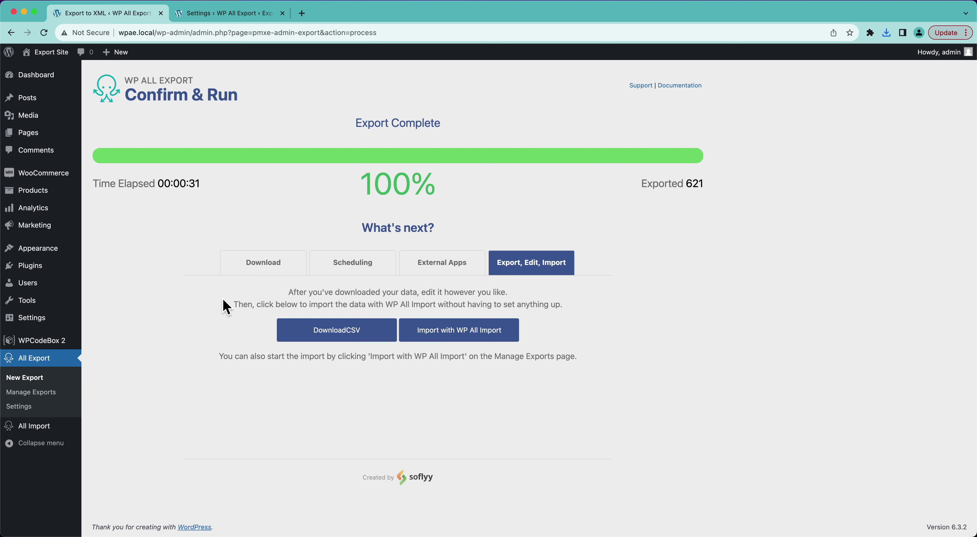
Step: Generate a secure URL for the export file among the download options, and select the URL text
click(263, 262)
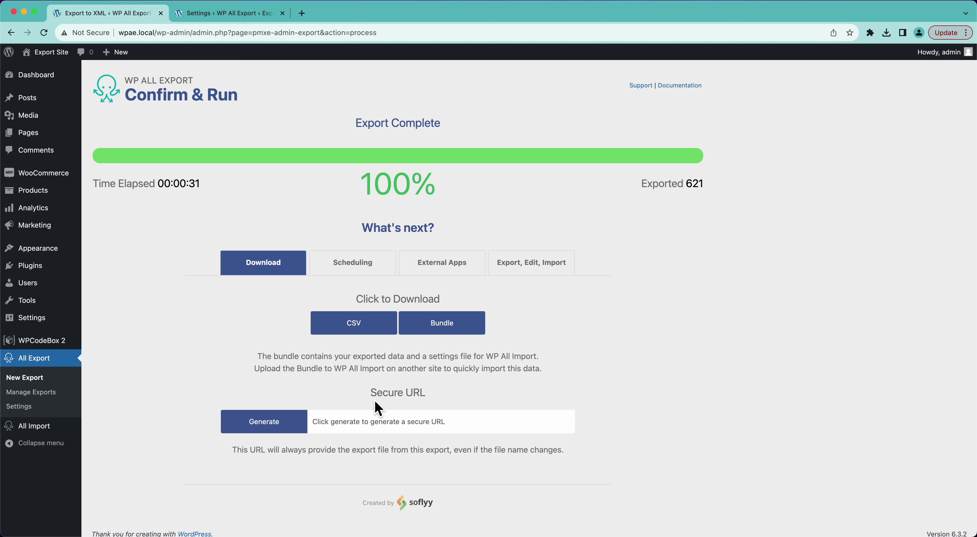
click(282, 423)
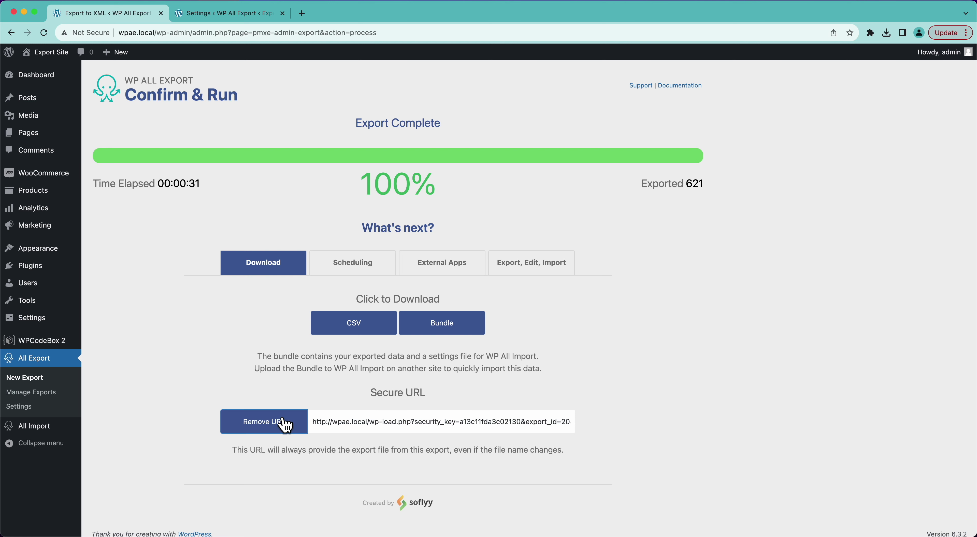
click(349, 425)
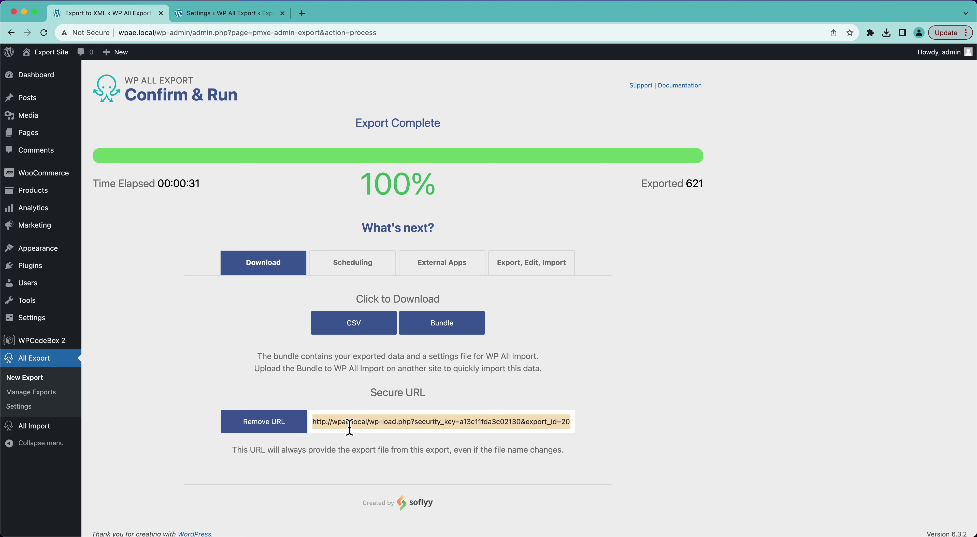
click(349, 426)
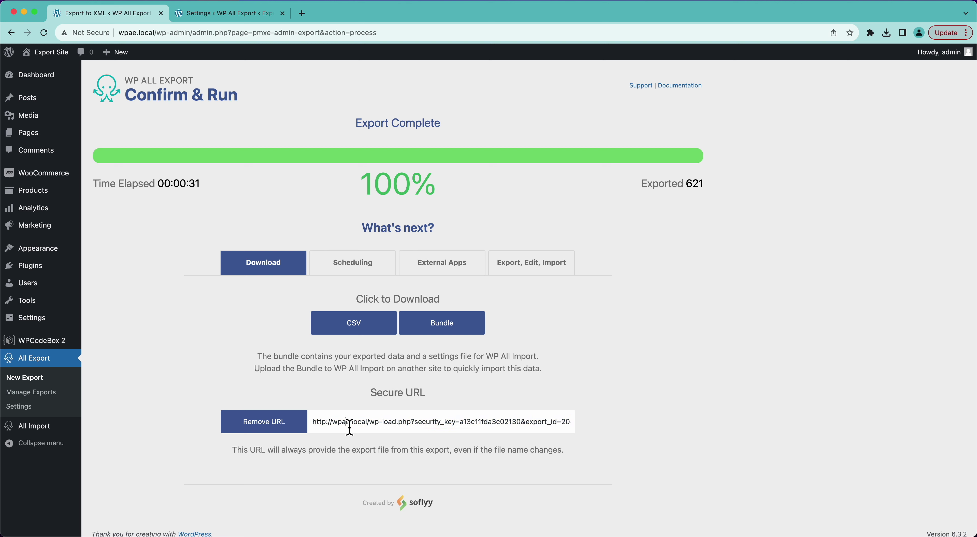